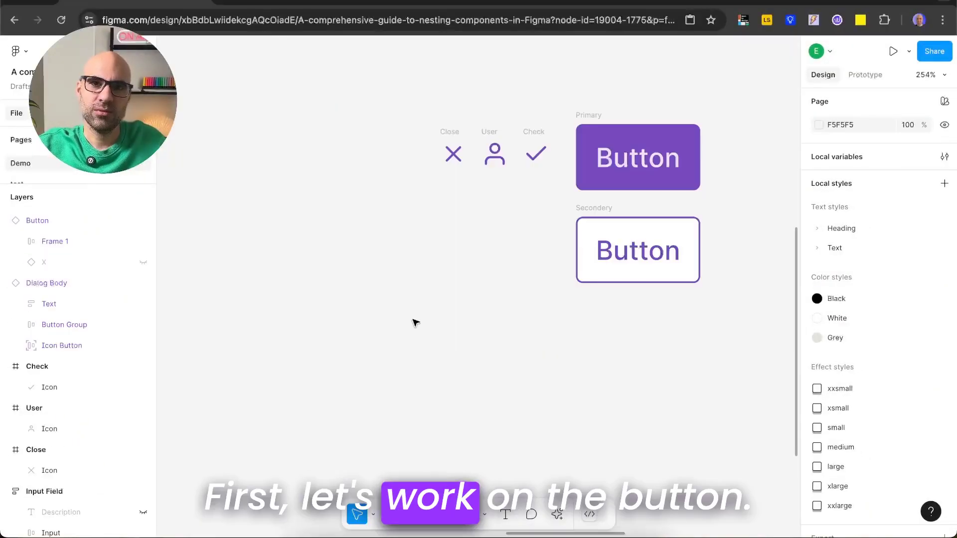
Combine the Close, User and Check icons into an Icons component set, shift it left, and pull out a Close instance
left_click_drag(402, 122, 566, 199)
key("Escape")
left_click_drag(562, 92, 744, 312)
key("Escape")
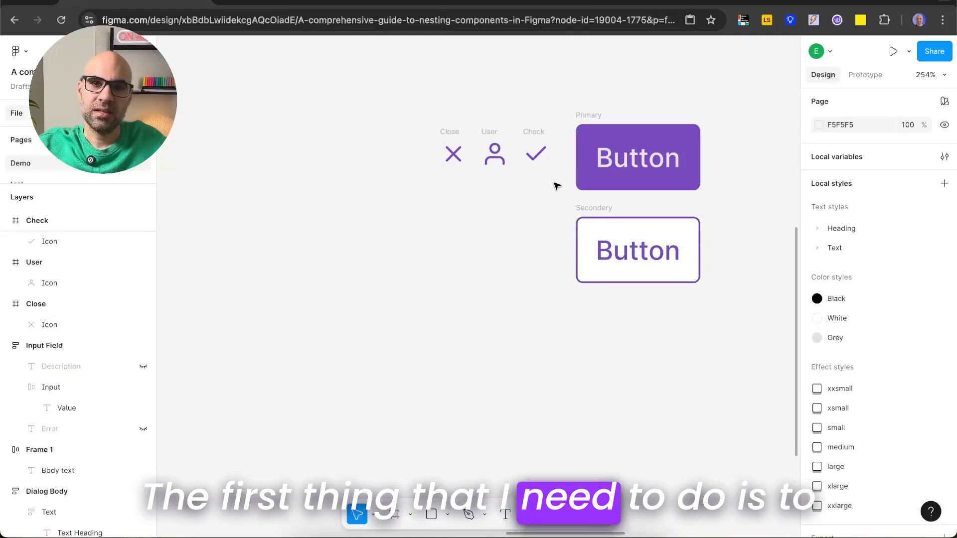
left_click_drag(382, 92, 557, 179)
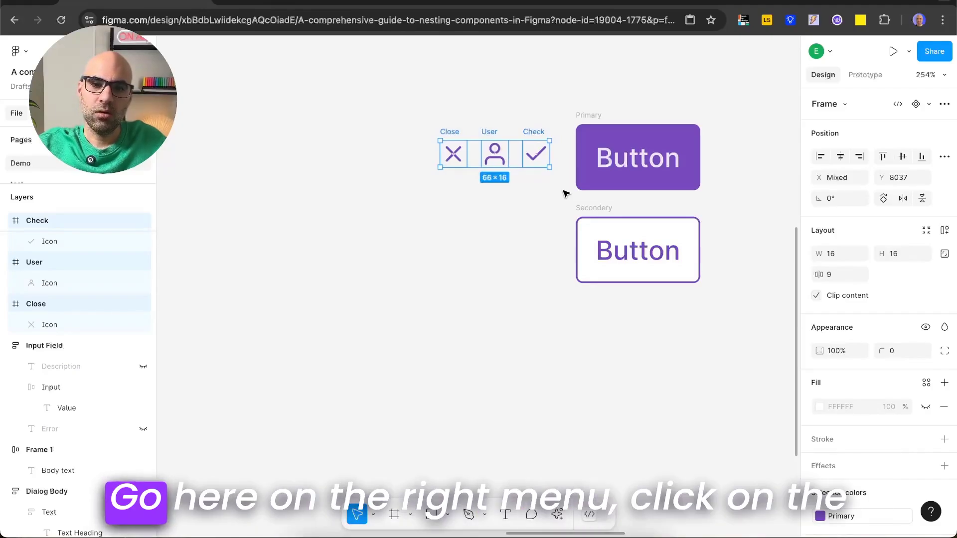
left_click(928, 106)
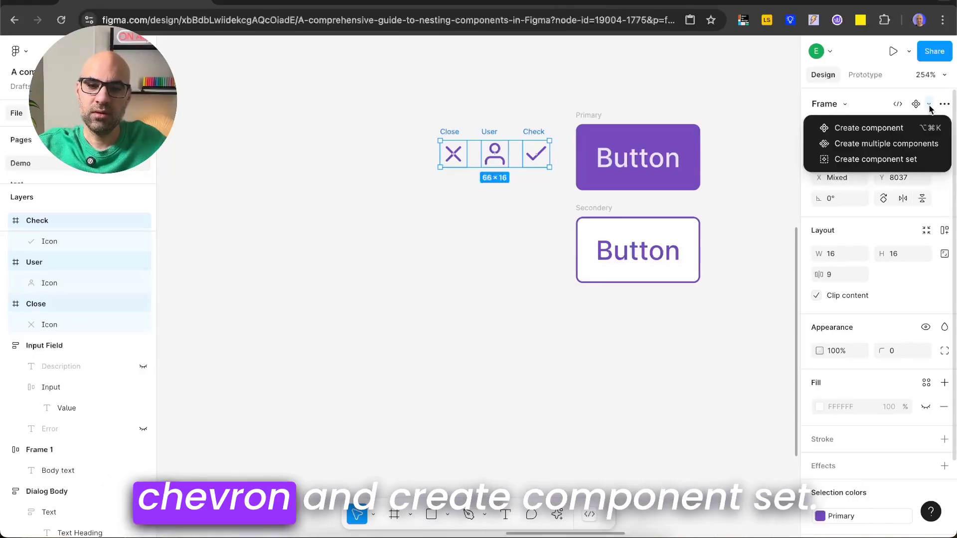
left_click(930, 165)
left_click_drag(448, 119, 391, 118)
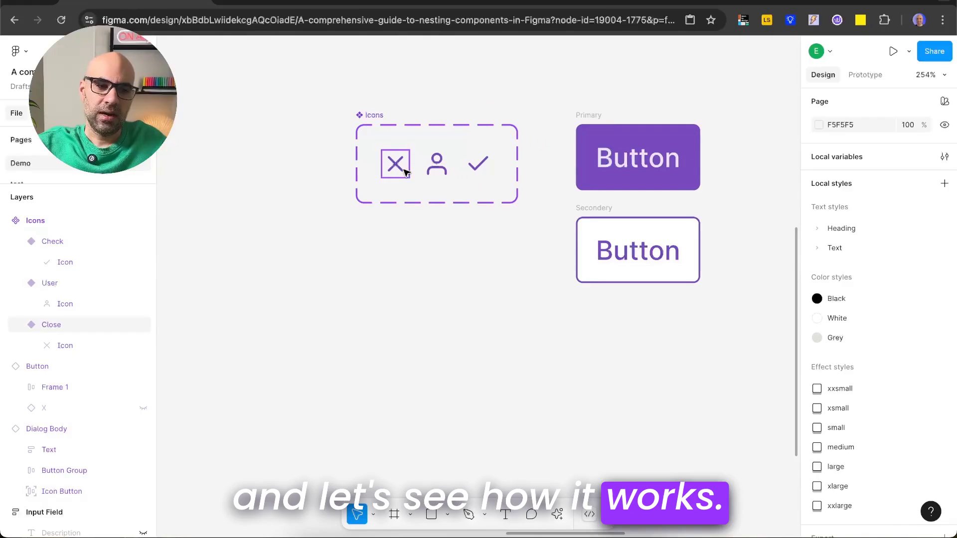
left_click_drag(405, 173, 402, 265)
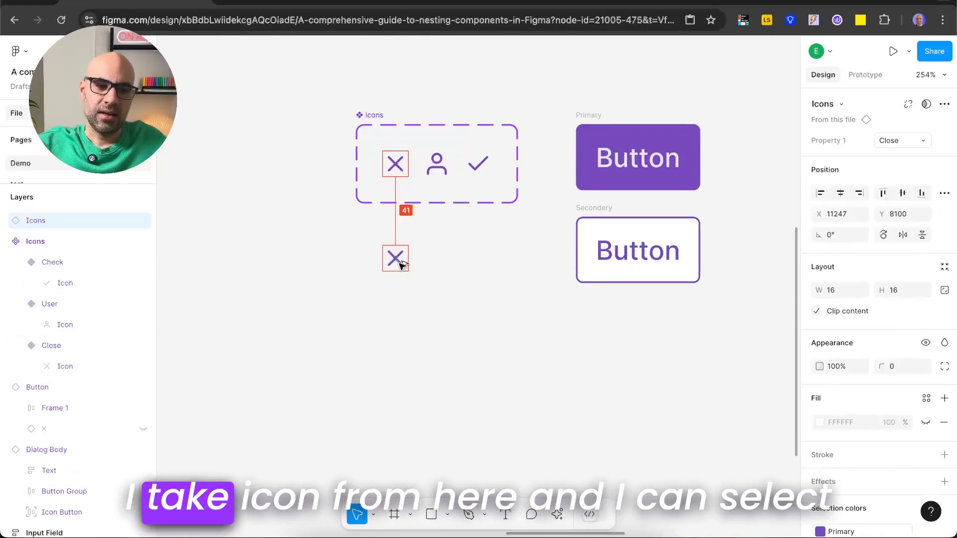
Switch the separate icon instance to the User variant
left_click(919, 141)
left_click(900, 140)
left_click(885, 172)
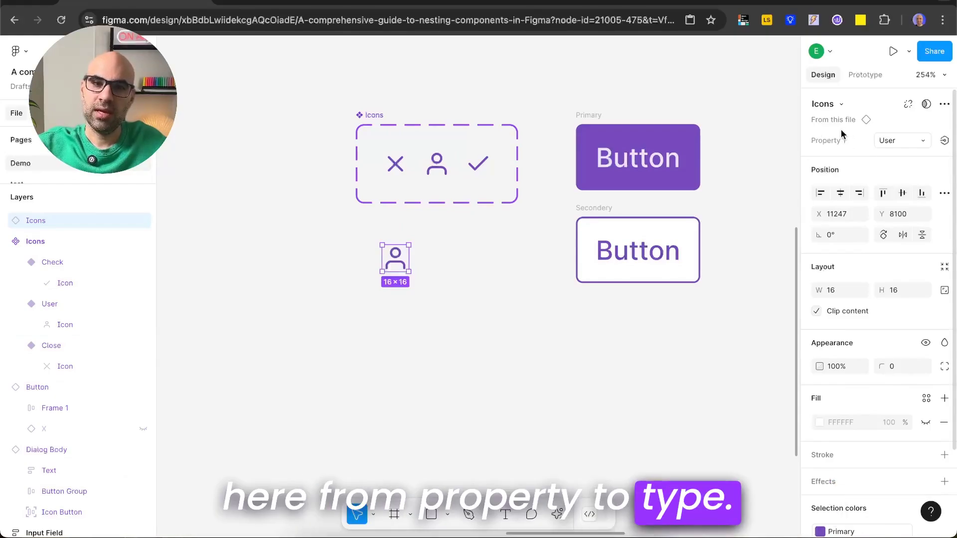
Rename the Icons set's Property 1 to 'Type'
left_click(367, 116)
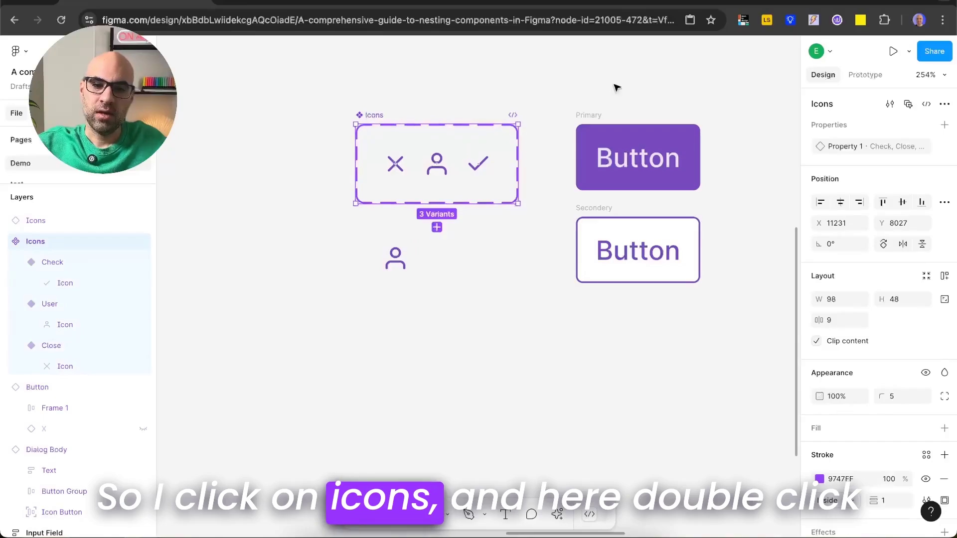
double_click(842, 146)
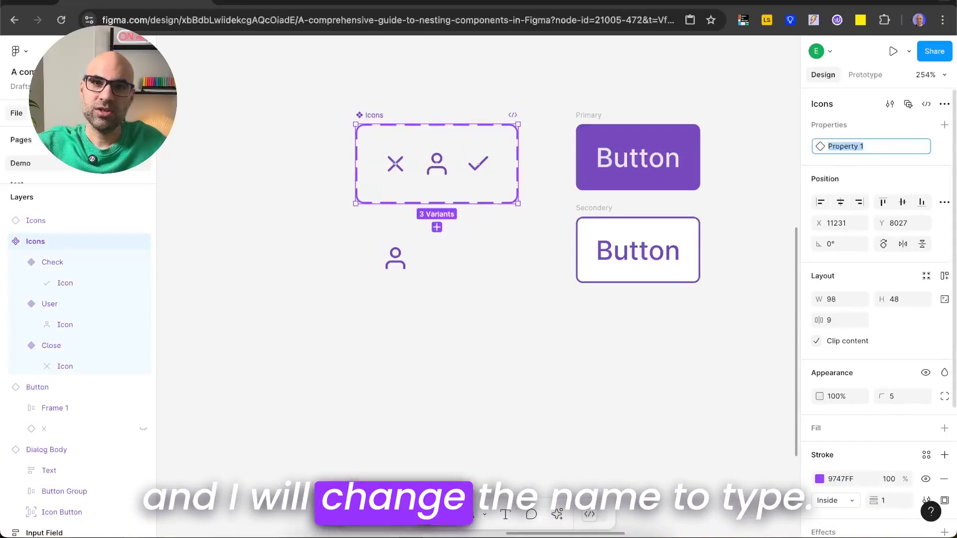
type("Type")
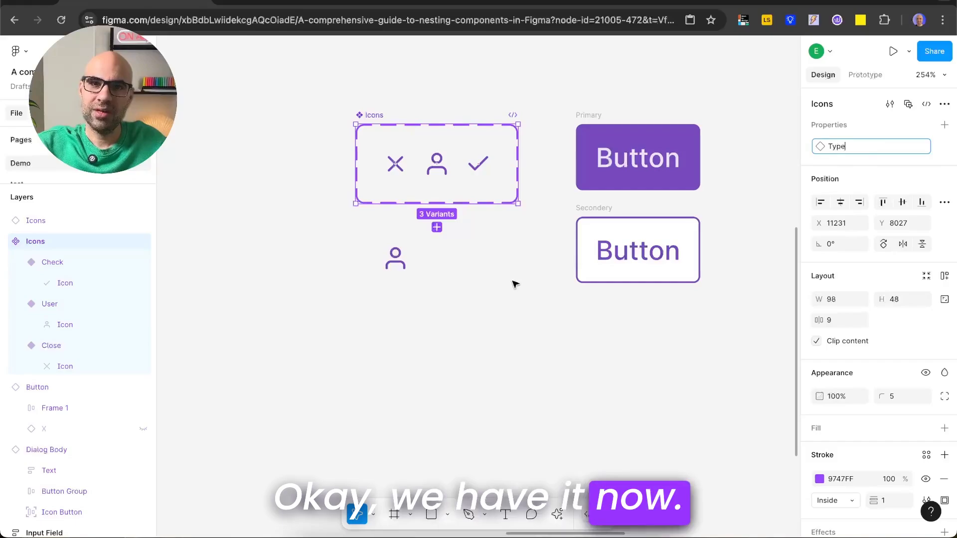
left_click(396, 258)
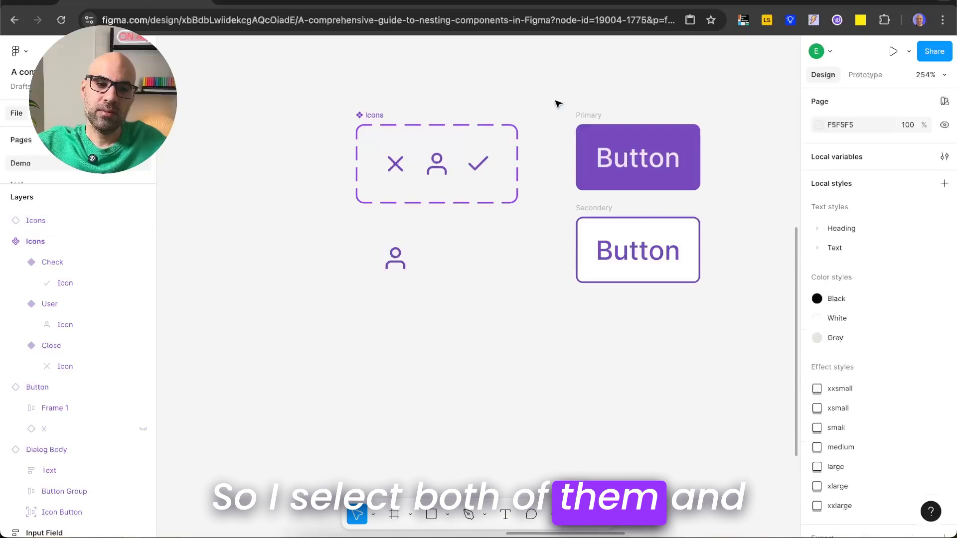
Combine the primary and secondary buttons into a component set named 'Button'
left_click_drag(558, 100, 731, 325)
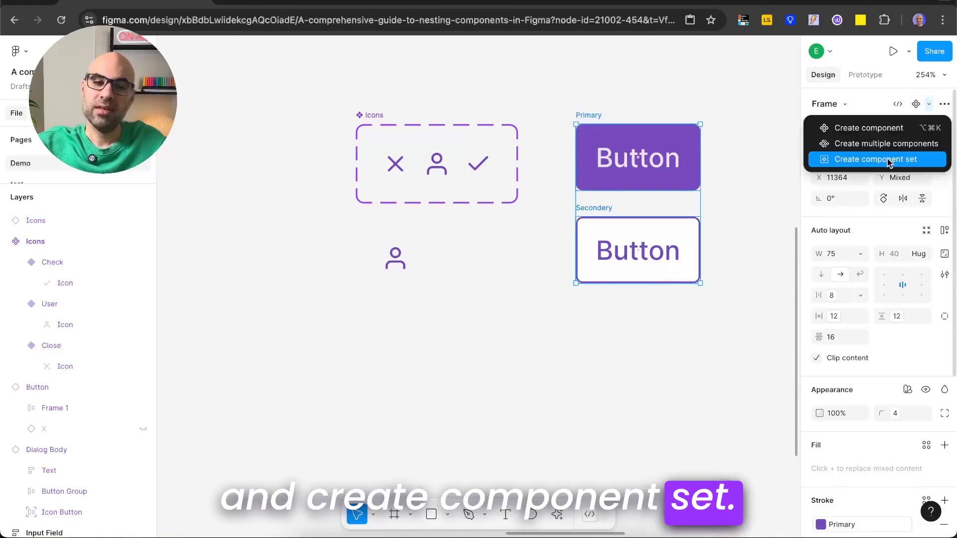
left_click(887, 159)
double_click(587, 88)
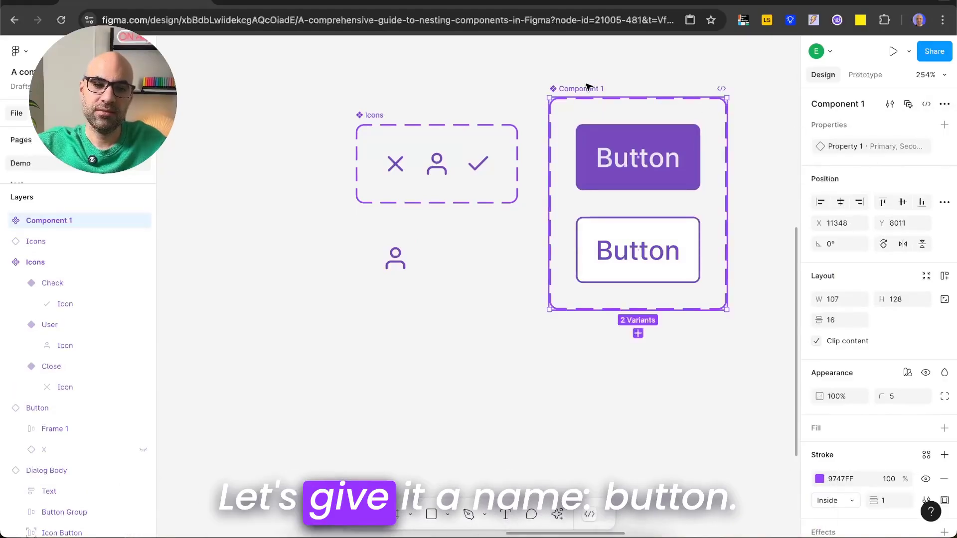
type("Button")
key("Return")
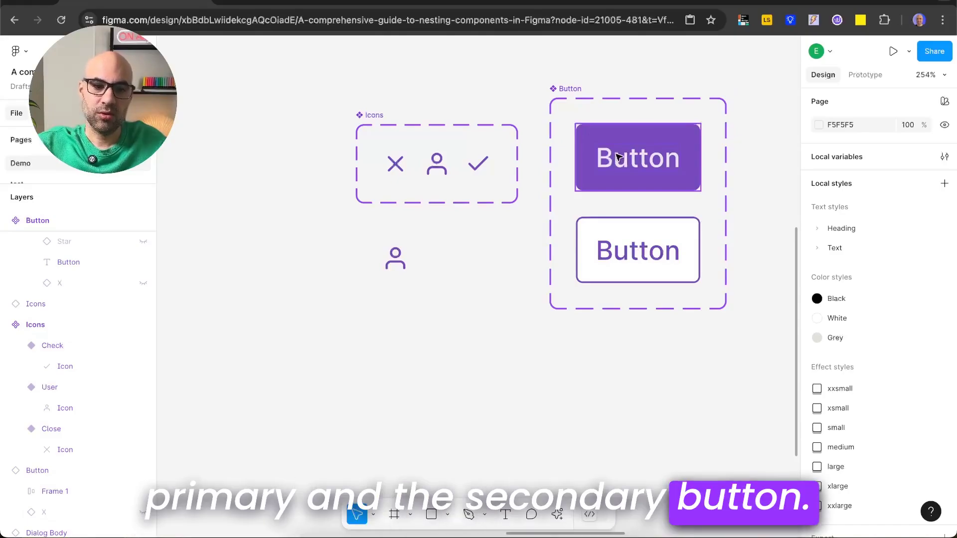
Add a Button instance below the set, using the Secondary variant
left_click_drag(618, 158, 617, 391)
left_click(892, 140)
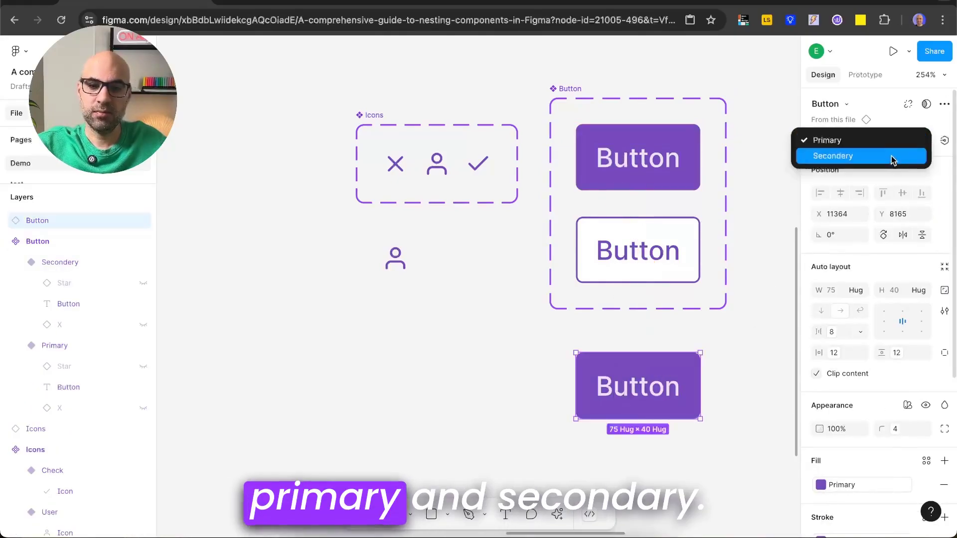
left_click(893, 160)
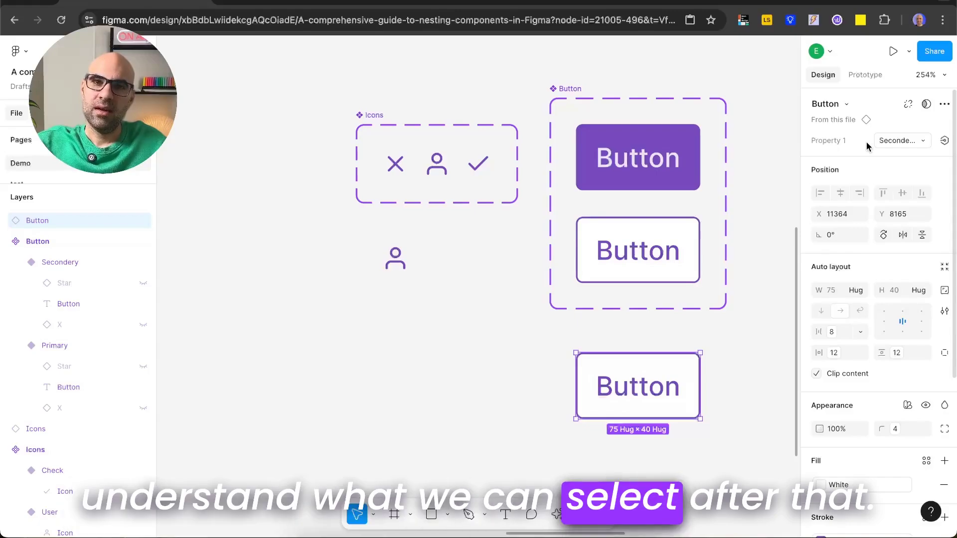
Rename the Button set's Property 1 to 'Type'
left_click(568, 95)
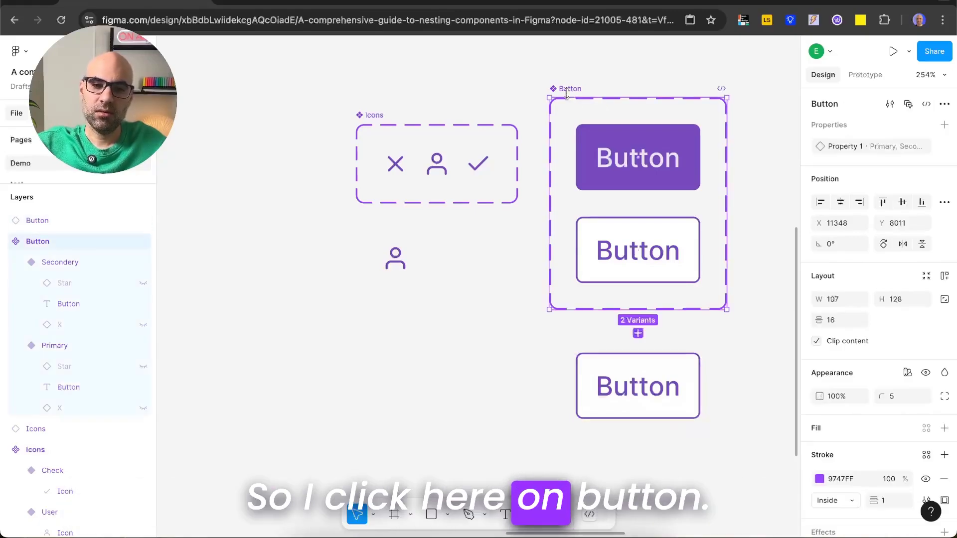
double_click(853, 144)
type("Type")
left_click(748, 379)
Nest the user icon in the Primary button and paste a copy into the Secondary button
left_click(669, 391)
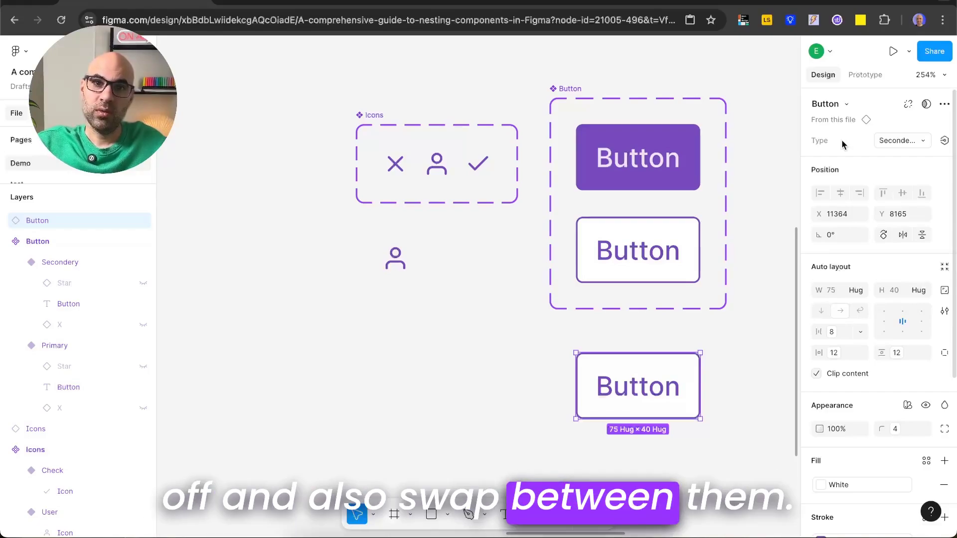
left_click(401, 261)
left_click_drag(399, 259, 605, 170)
key("ctrl+c")
left_click(633, 252)
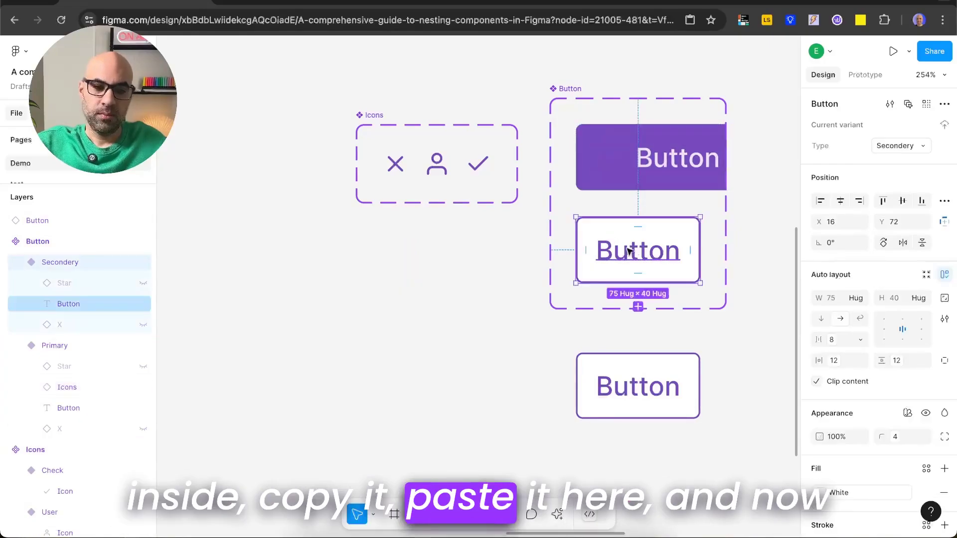
key("ctrl+v")
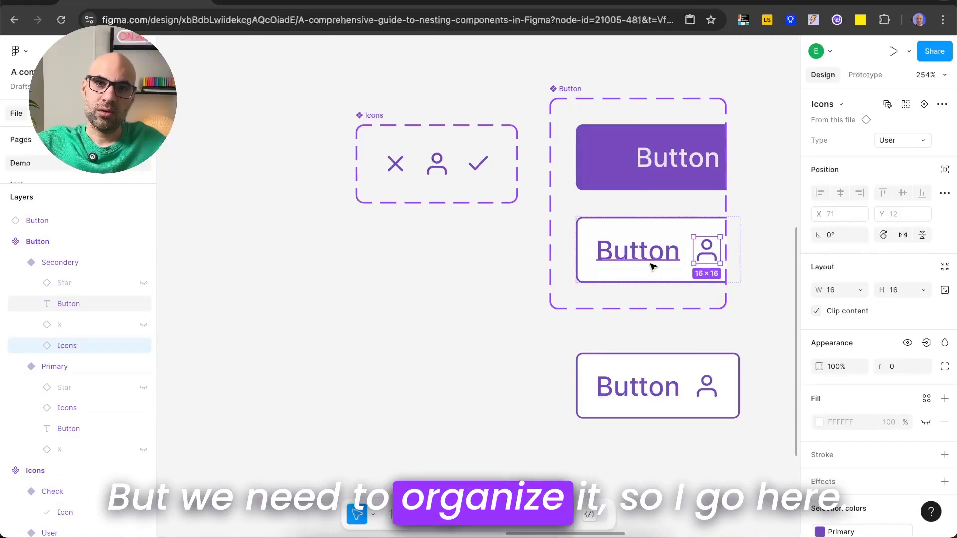
Resize the Button component set to fit its contents
scroll(653, 267, "right", 5)
scroll(653, 267, "up", 2)
key("shift+Return")
key("shift+Return")
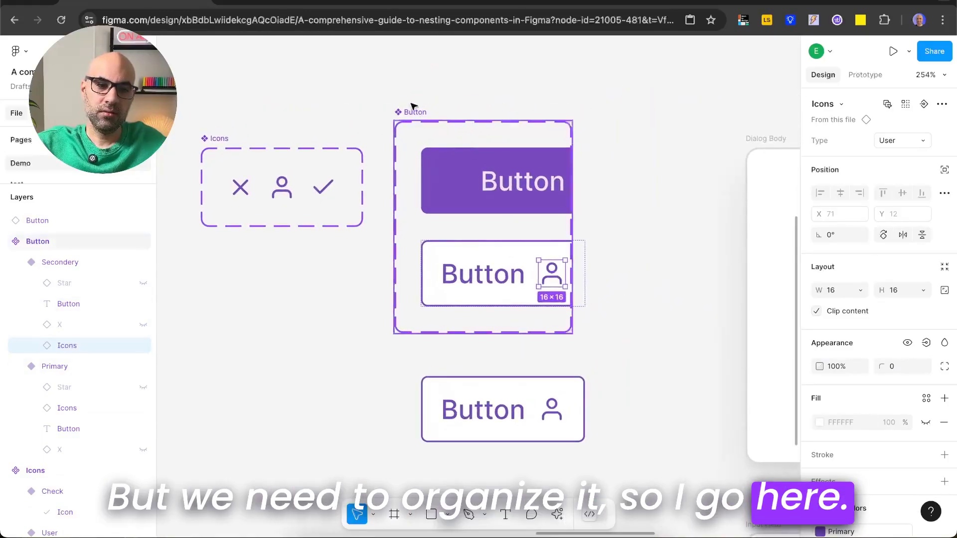
left_click(926, 275)
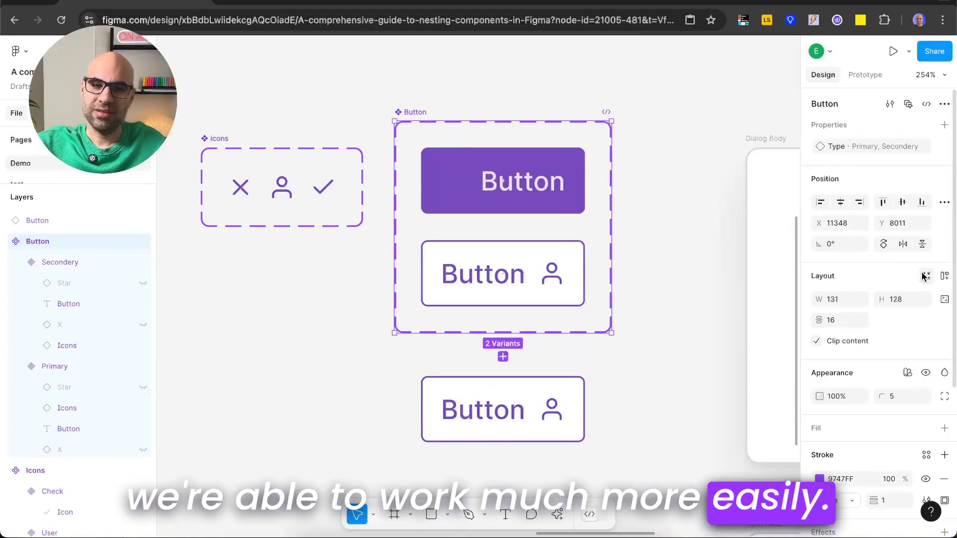
double_click(558, 282)
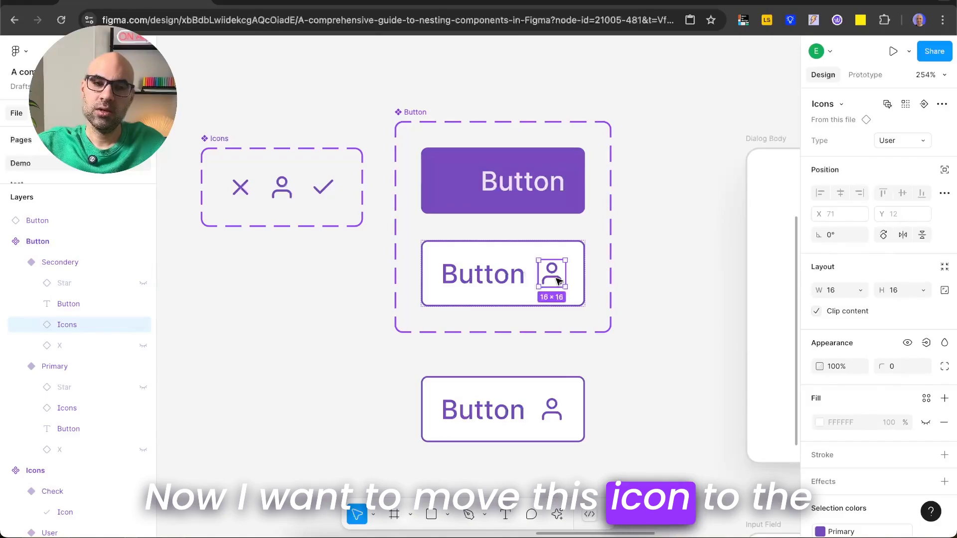
Move the icon before the button label and colour the Primary button's icon Light Purple
left_click_drag(479, 278, 451, 275)
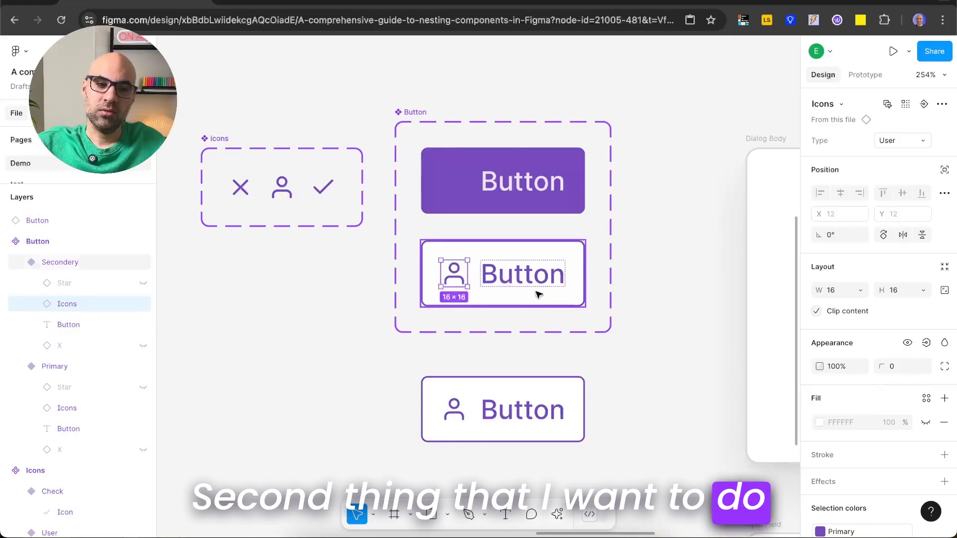
left_click(456, 188)
left_click(458, 189)
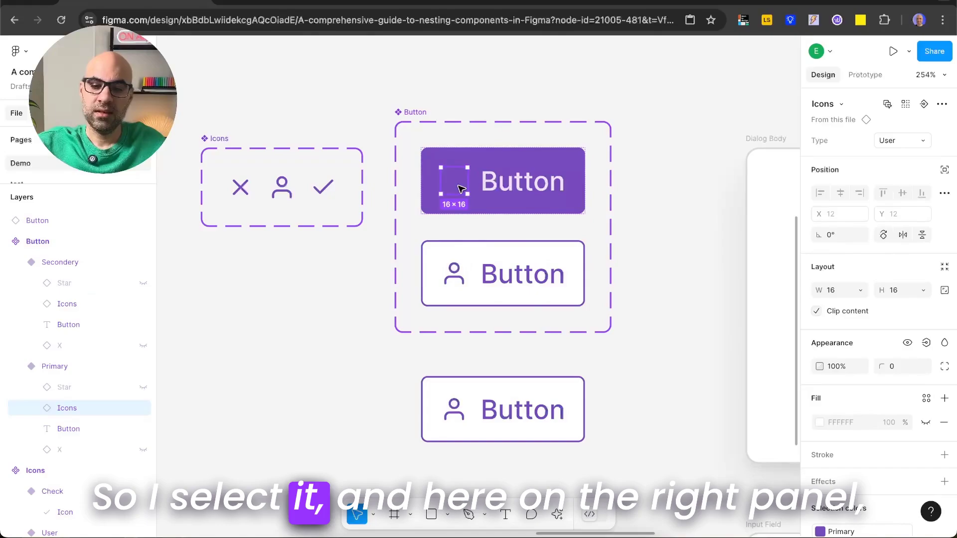
scroll(870, 399, "down", 3)
left_click(881, 434)
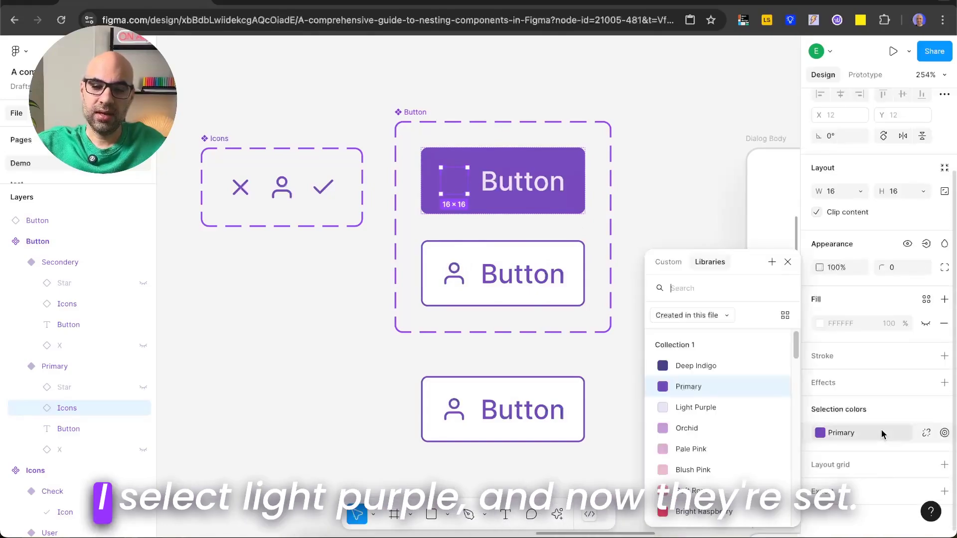
left_click(754, 407)
left_click(667, 261)
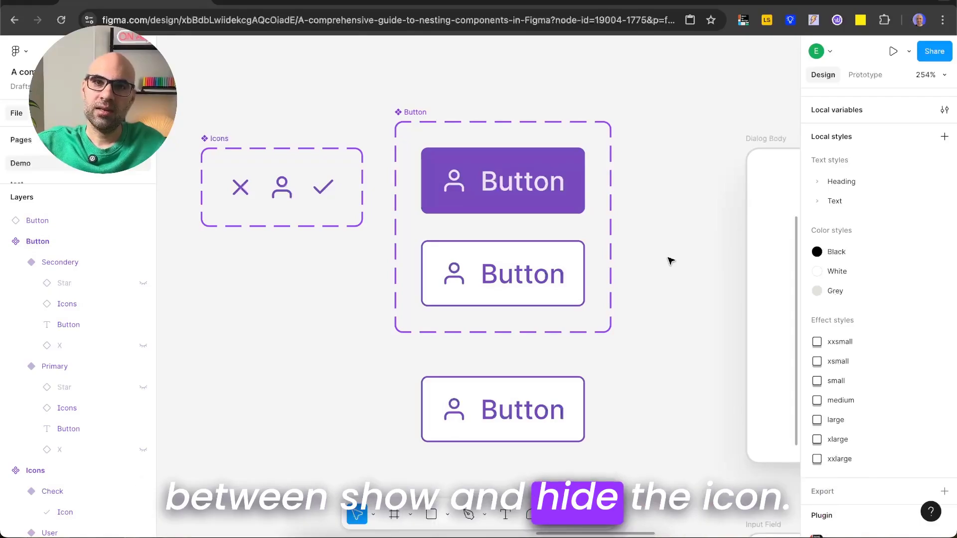
Select the icon layers in both Button variants for simultaneous editing
double_click(454, 185)
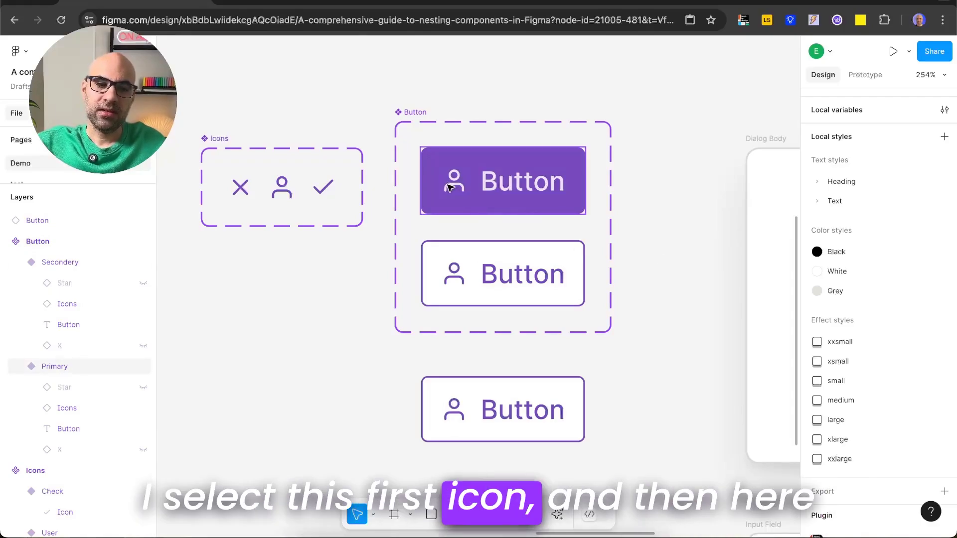
scroll(883, 102, "up", 2)
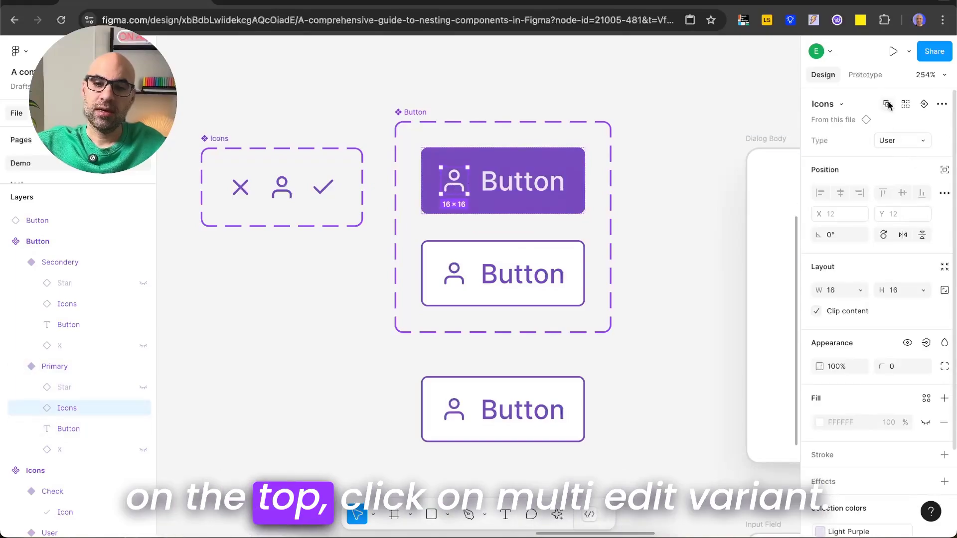
left_click(888, 104)
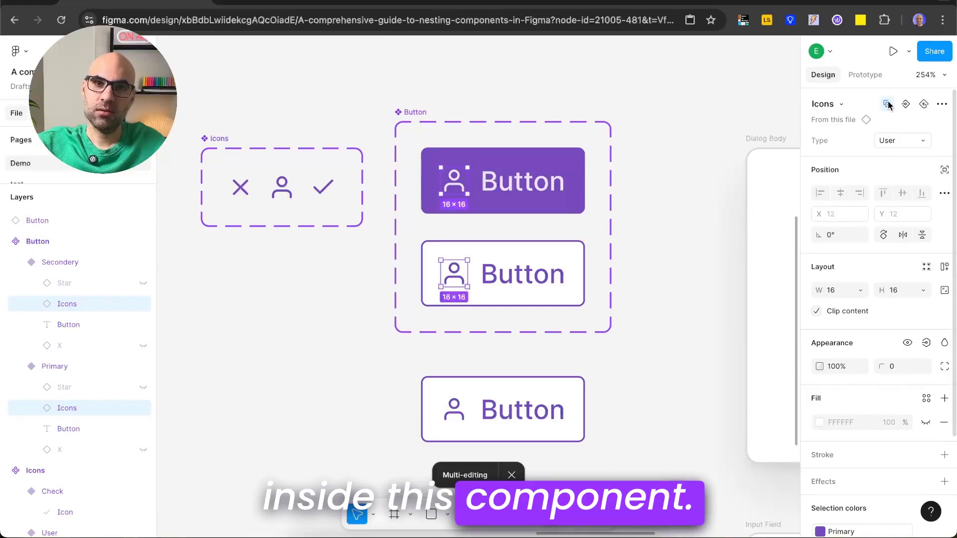
scroll(928, 326, "down", 2)
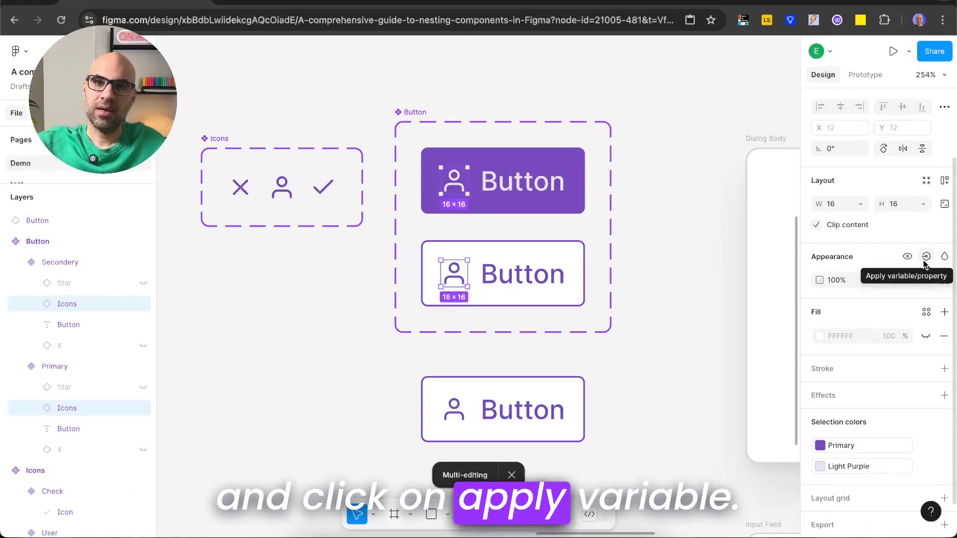
Bind the icons' visibility to a new 'Show icon left' boolean and test it on the instance
left_click(925, 259)
left_click(919, 305)
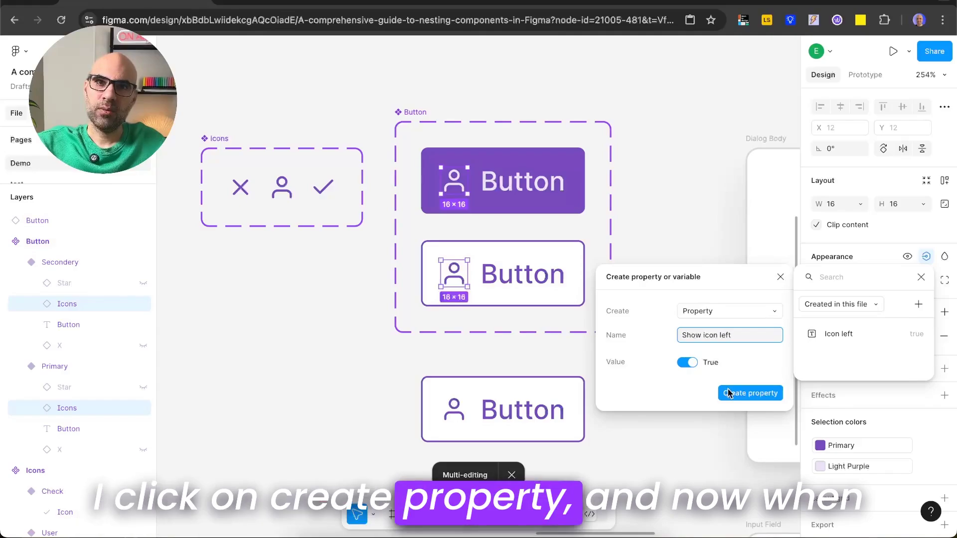
left_click(743, 393)
left_click(528, 398)
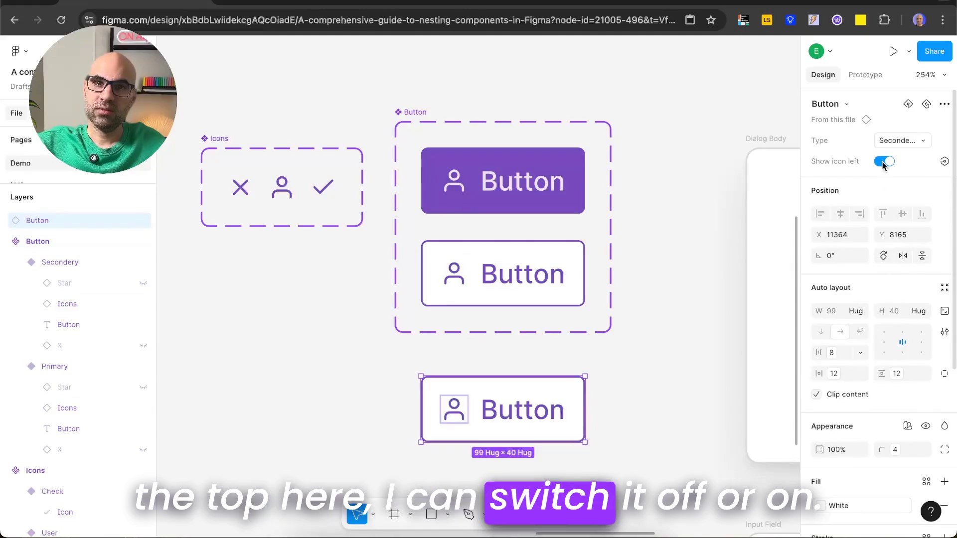
left_click(884, 163)
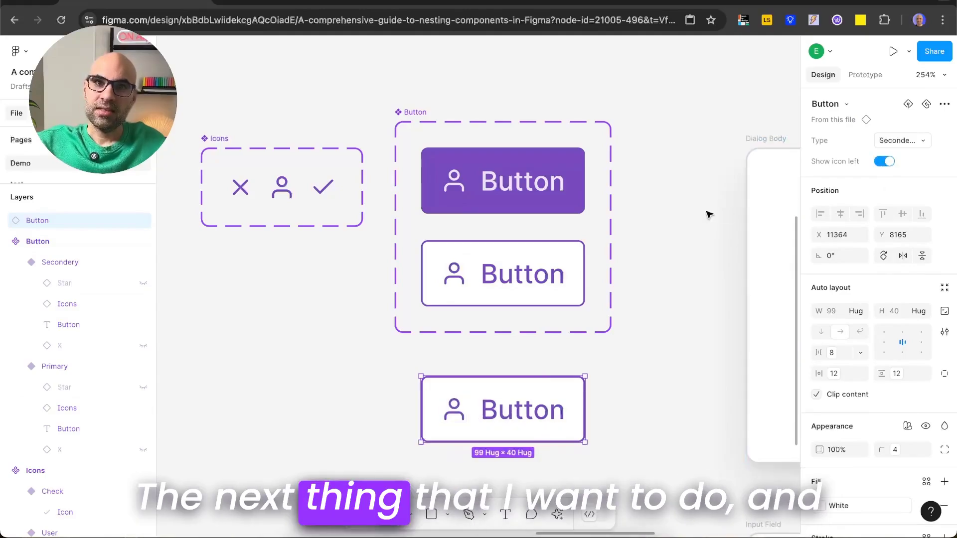
Select the Button component set and open the + menu beside Properties
left_click(674, 223)
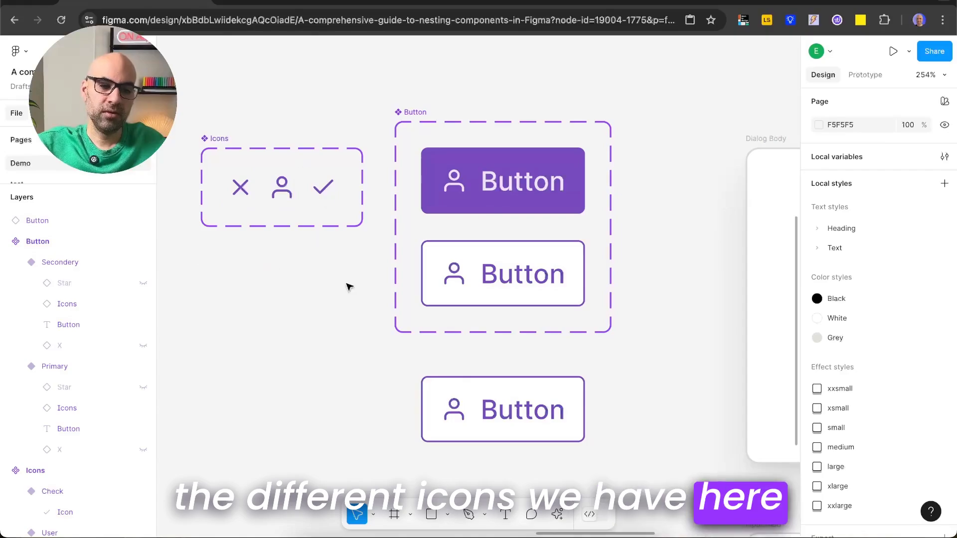
left_click(491, 400)
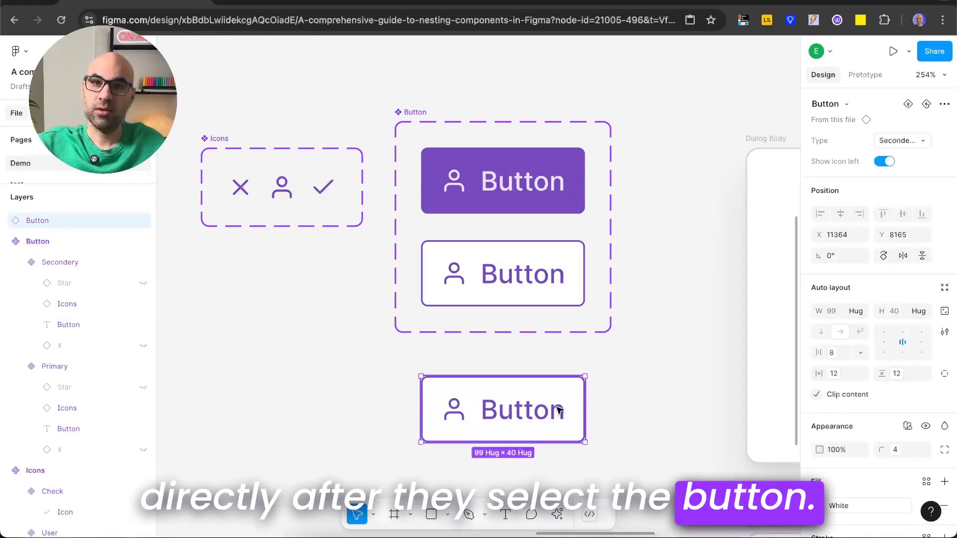
left_click(414, 120)
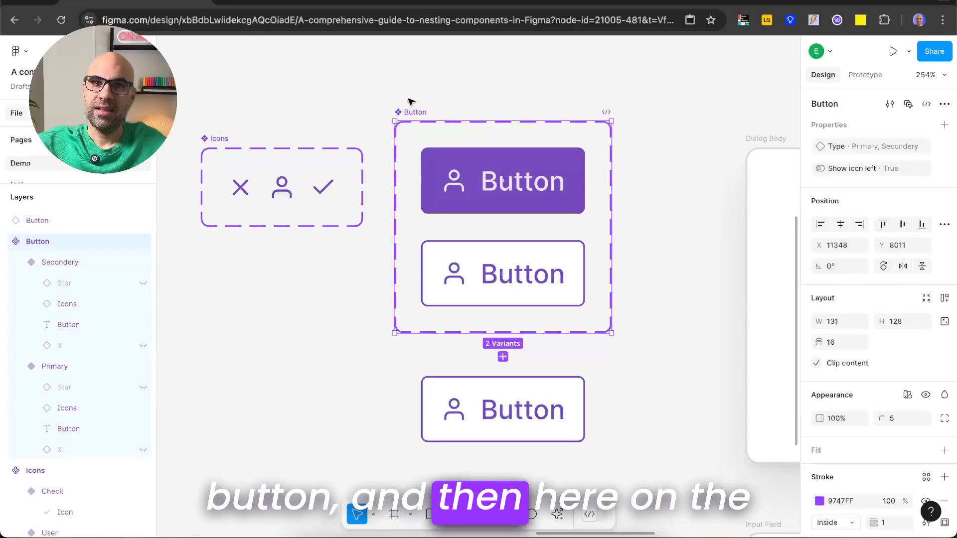
left_click(944, 125)
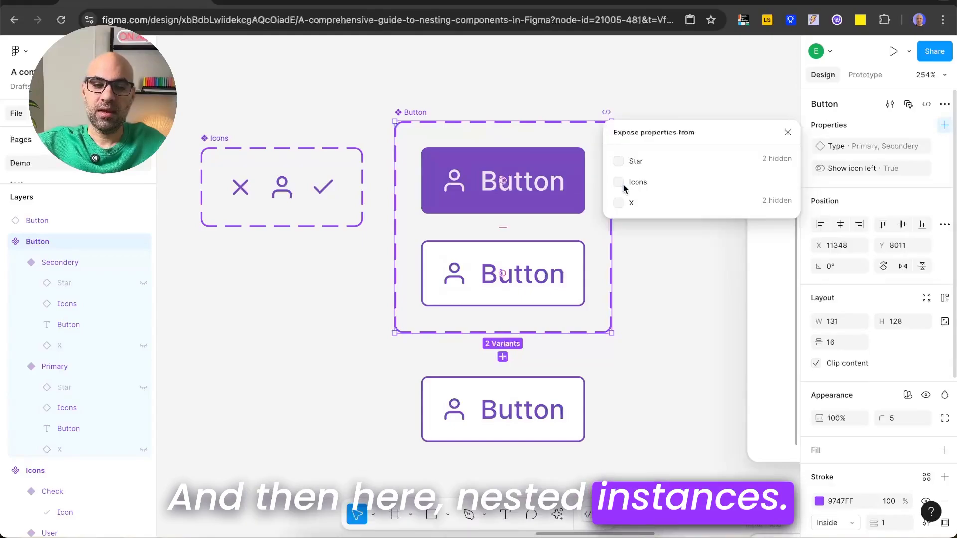
Choose Nested instances and tick Icons to expose its properties on Button
left_click(924, 256)
left_click(618, 183)
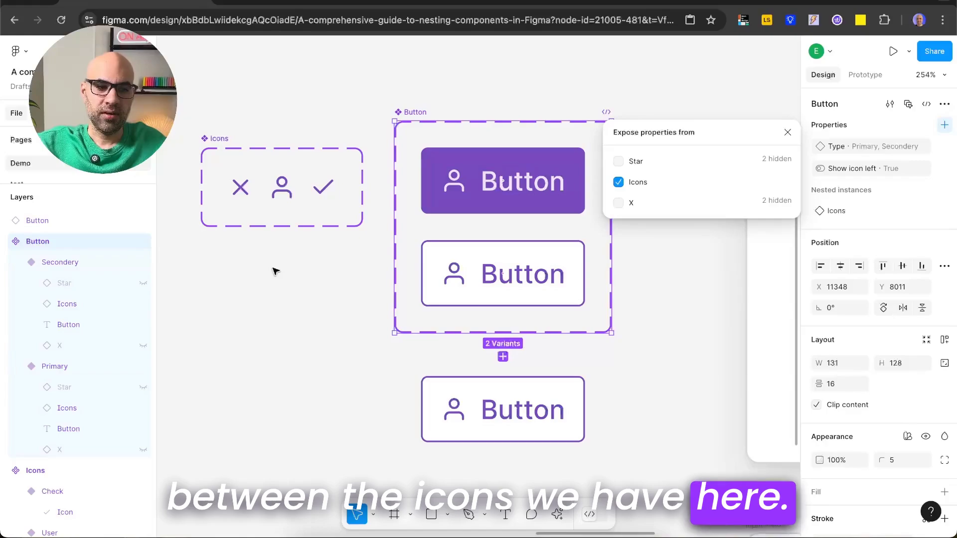
Test swapping the bottom Button instance's icon to the check mark
left_click(788, 133)
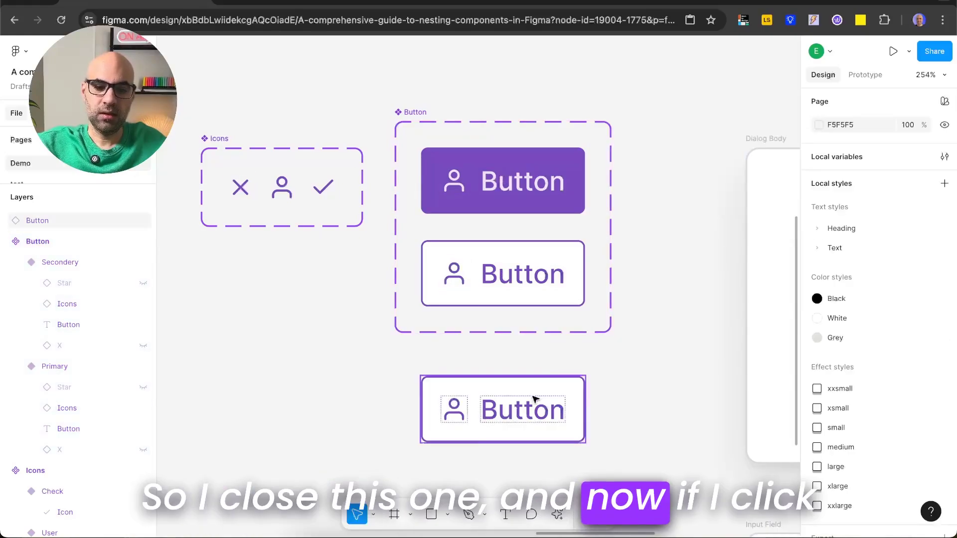
left_click(534, 398)
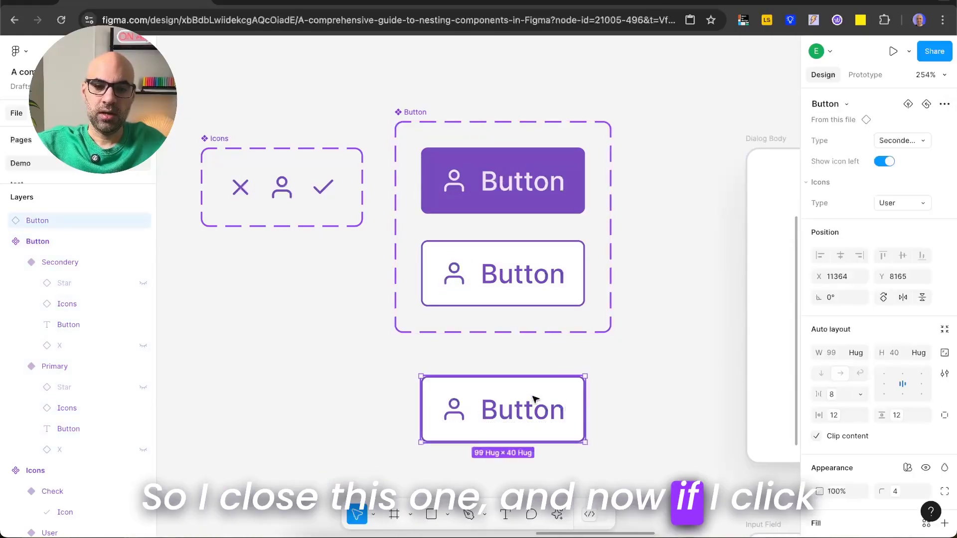
left_click(894, 206)
left_click(891, 187)
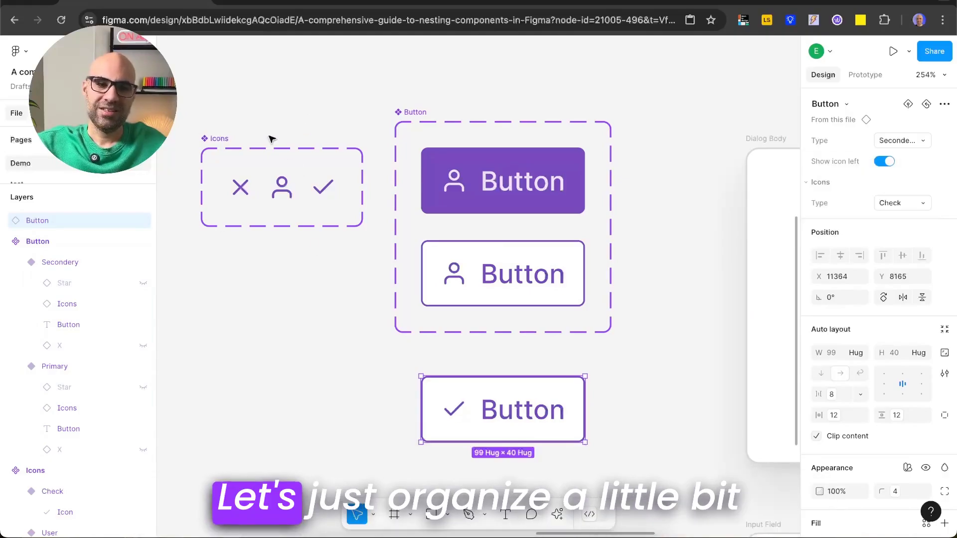
Move the Icons and Button components right so their tops align
left_click(219, 139)
left_click(415, 112, "shift")
left_click_drag(415, 113, 464, 115)
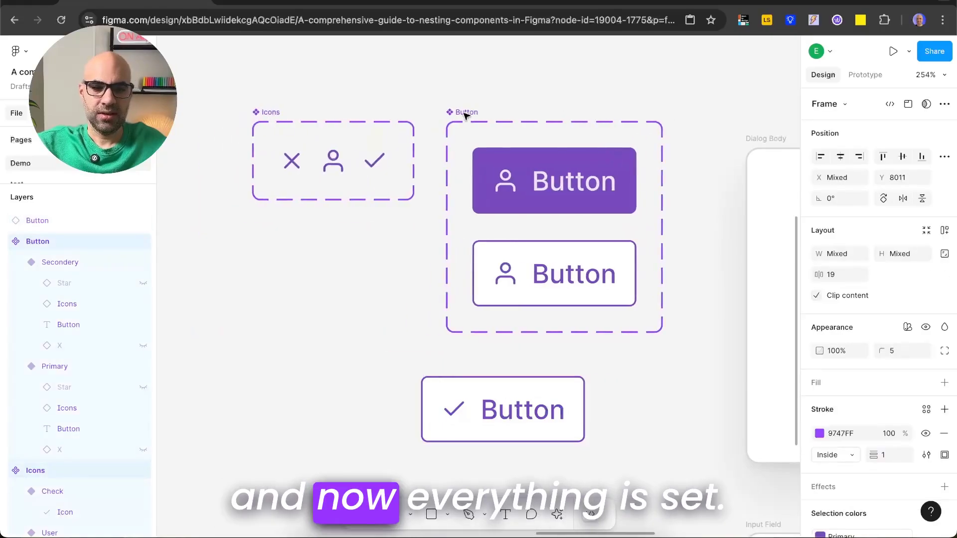
left_click(348, 292)
Make the bottom instance a Primary button and test toggling Show icon left
left_click(487, 407)
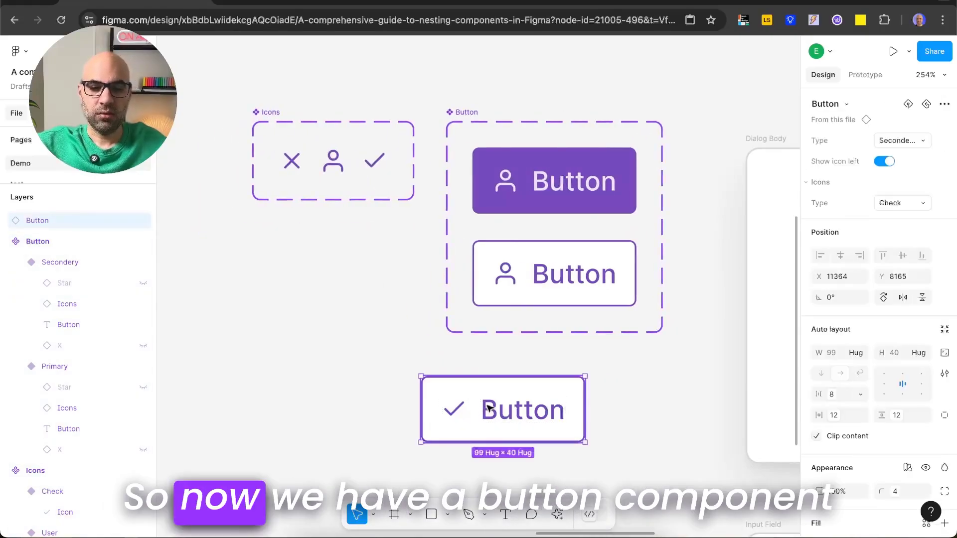
left_click(907, 145)
left_click(895, 129)
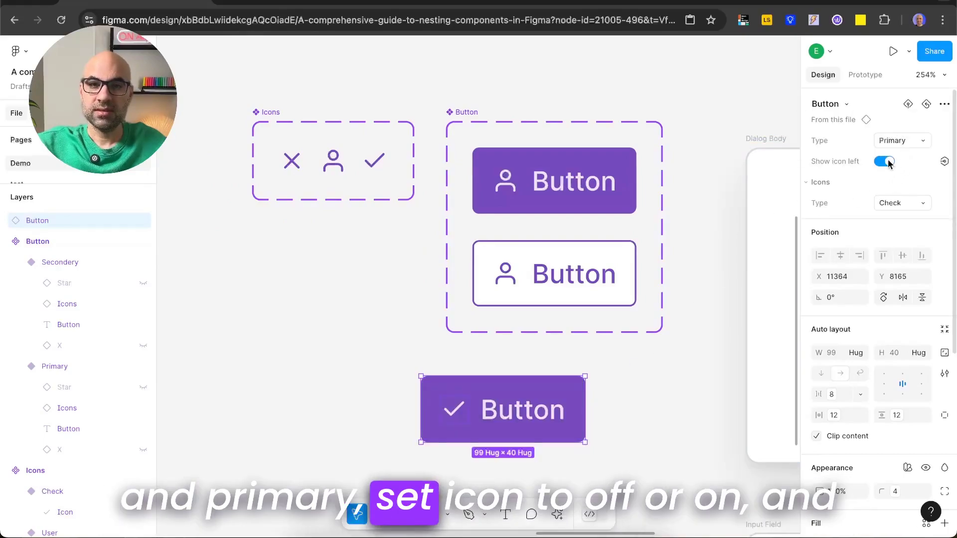
left_click(889, 164)
left_click(889, 164)
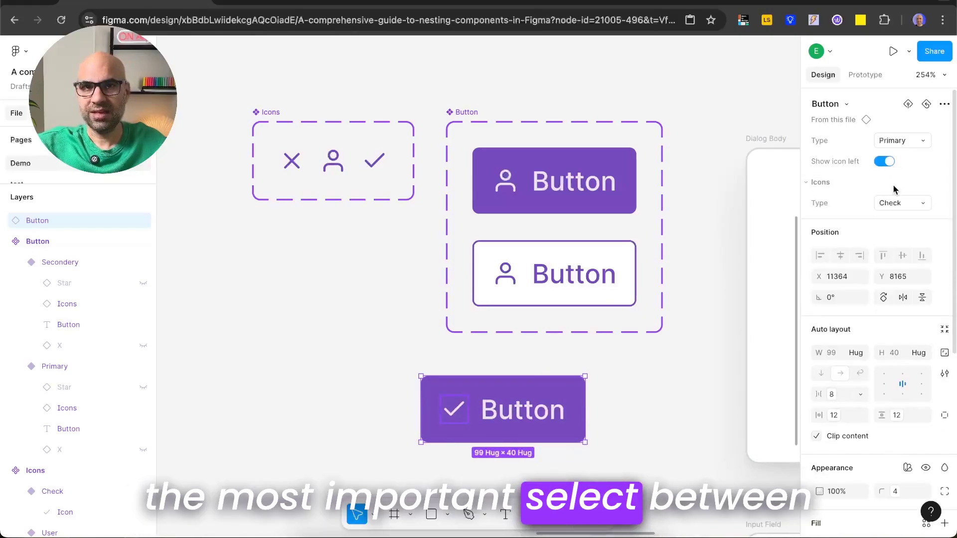
Switch the instance's icon to Close, then to User
left_click(898, 203)
left_click(894, 220)
left_click(896, 205)
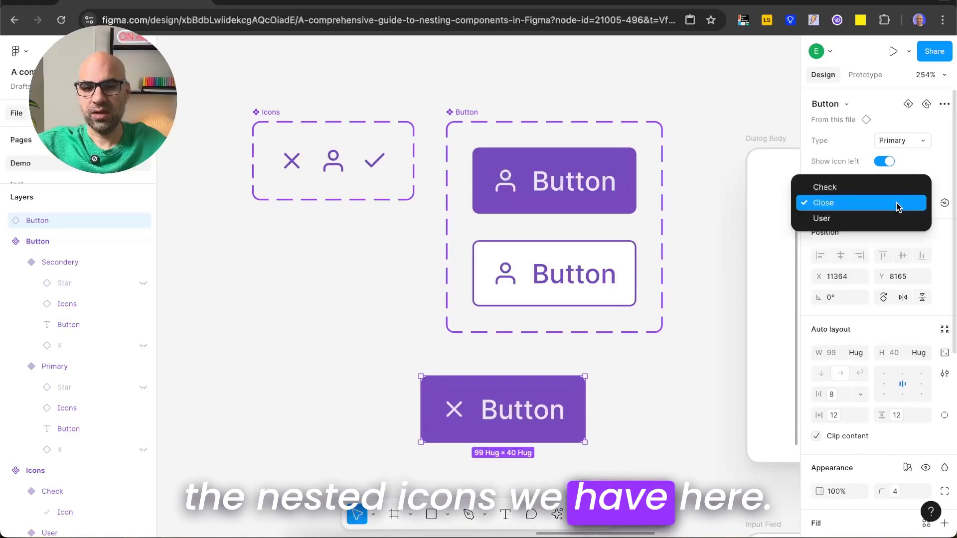
left_click(890, 220)
left_click(448, 115, "shift")
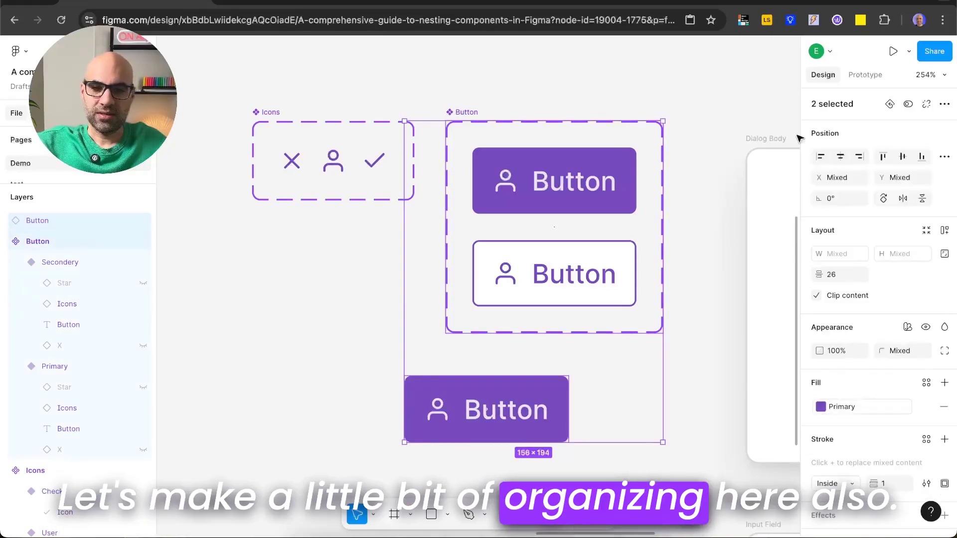
Line the Button instance up under the set and scroll down to the dialog
key("ctrl+alt+t")
left_click(671, 413)
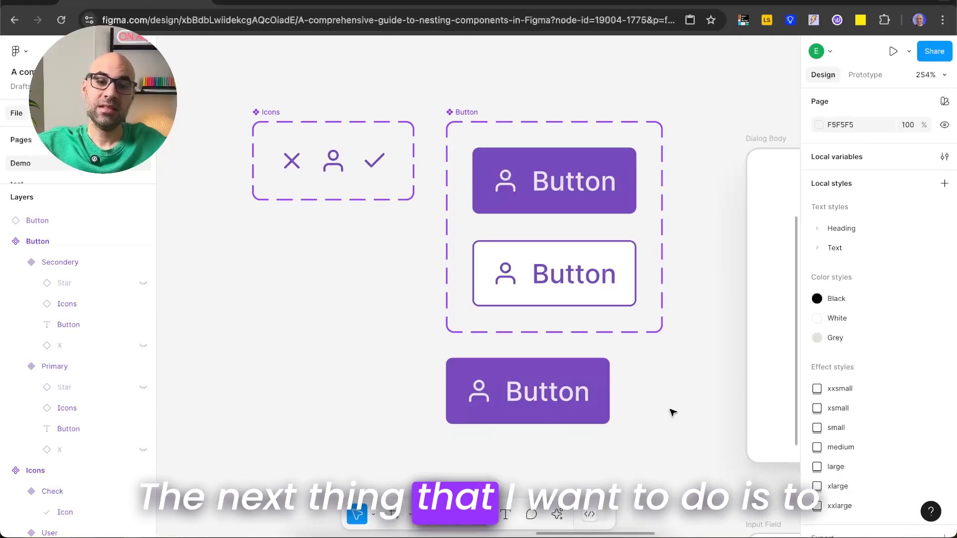
scroll(673, 412, "down", 10)
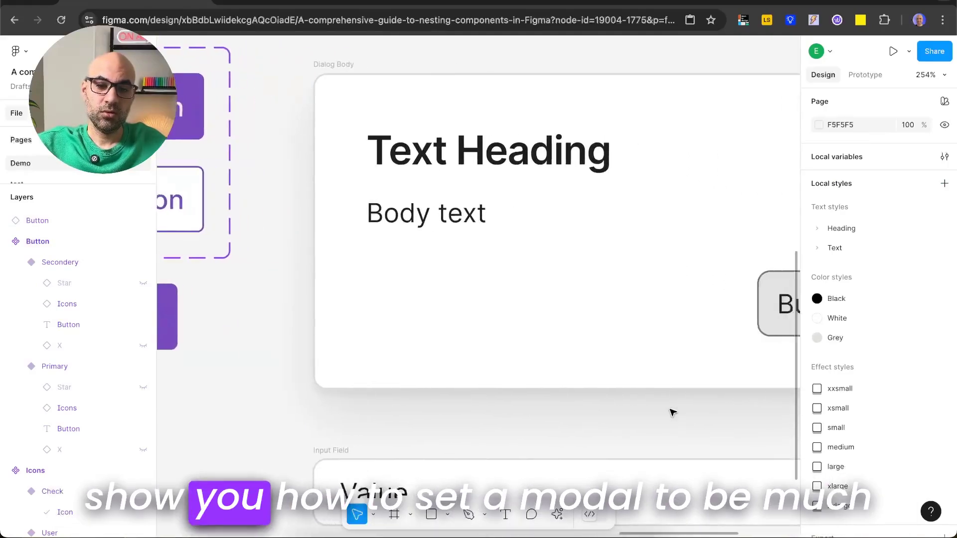
scroll(673, 411, "down", 1)
Inspect the Dialog Body's parts, then select the instance with Close and Approve buttons
left_click(550, 300)
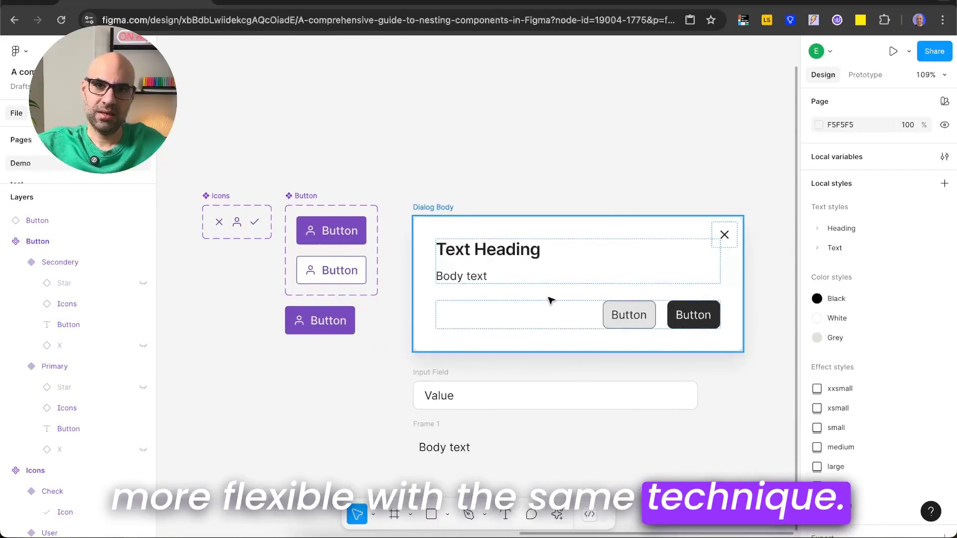
key("ctrl+z")
left_click(724, 229)
left_click(539, 240)
left_click(675, 306)
left_click(772, 393)
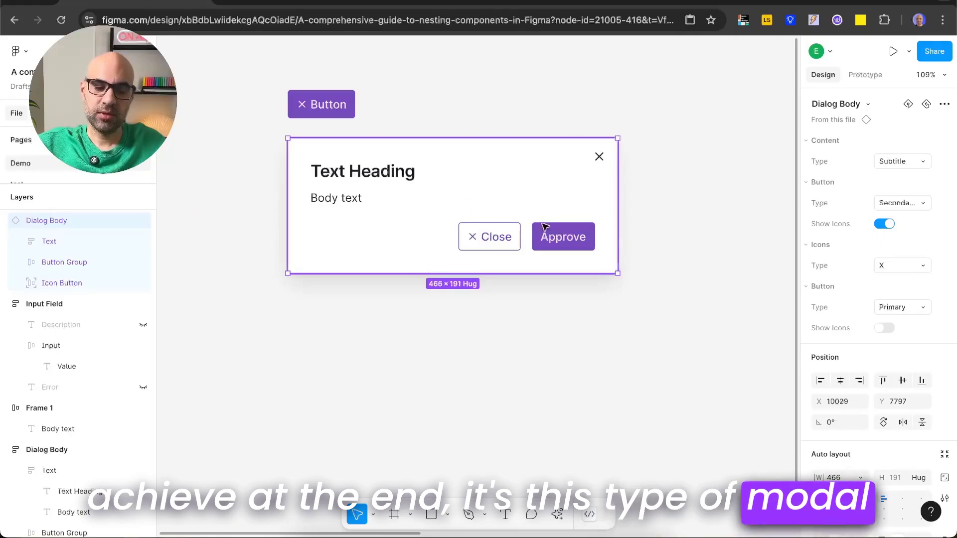
Set the dialog content to the input field and make the Close button Primary
left_click(892, 161)
left_click(862, 146)
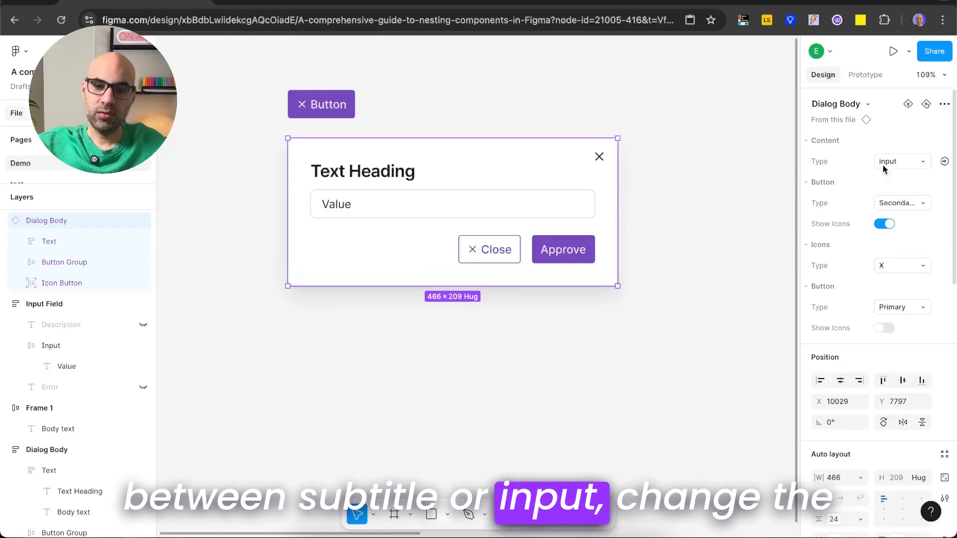
left_click(903, 203)
left_click(894, 217)
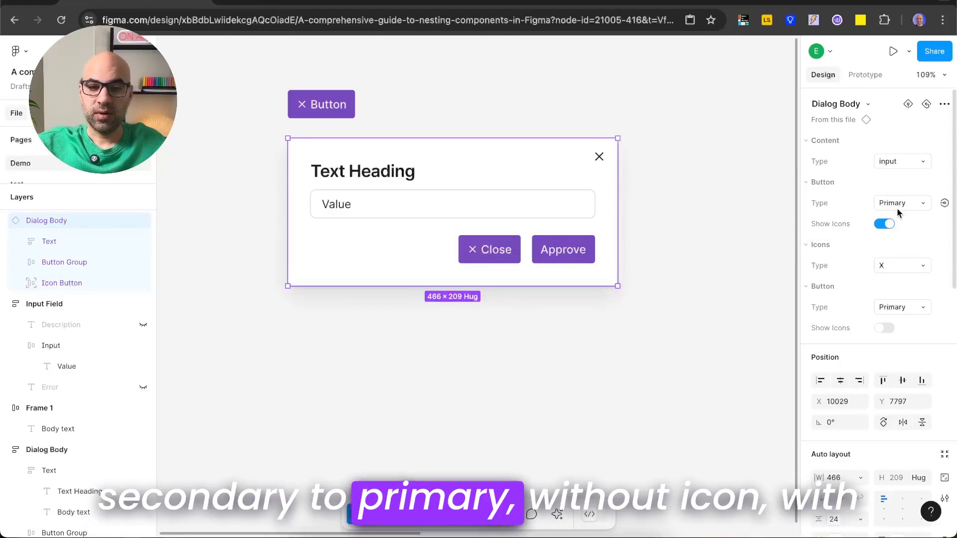
Keep the Close button's icon shown and change it to Check
left_click(890, 228)
left_click(890, 229)
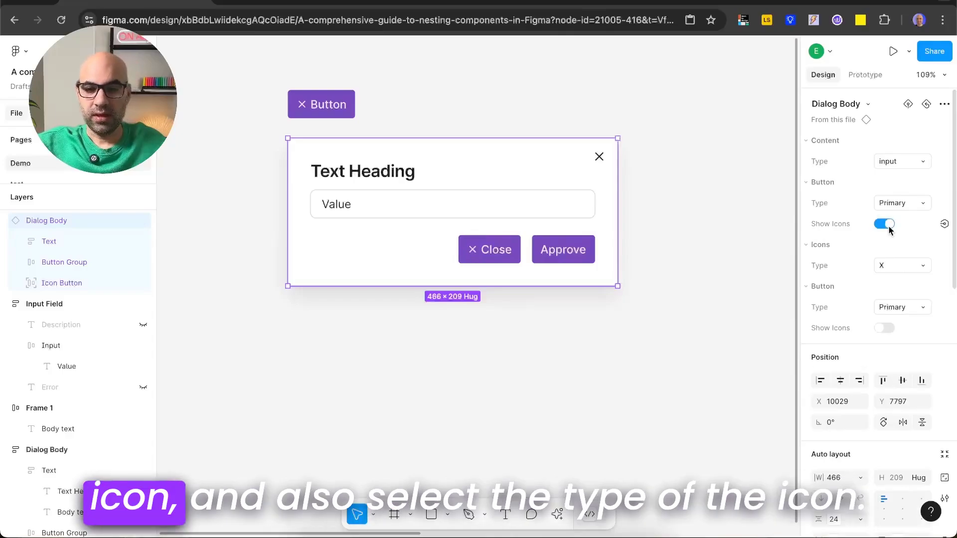
left_click(912, 266)
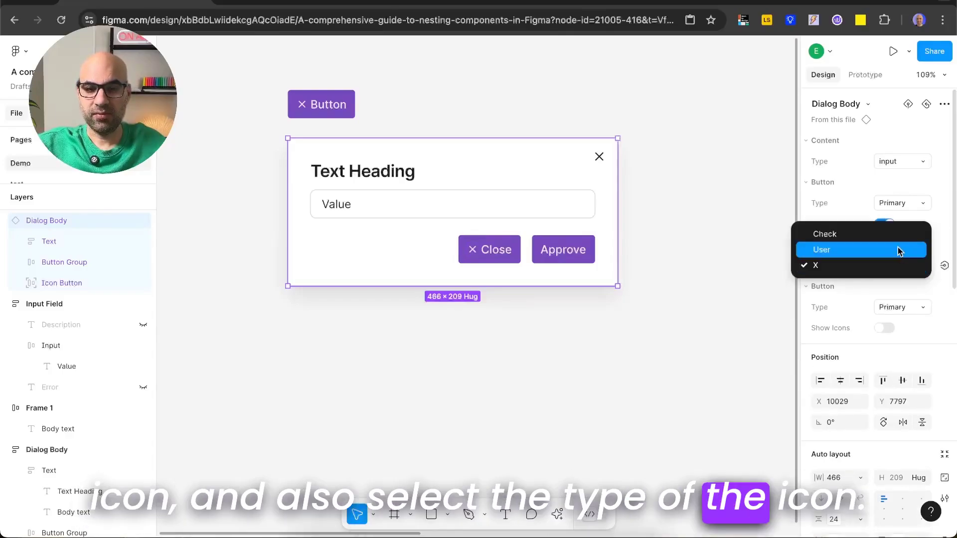
left_click(903, 265)
left_click(888, 253)
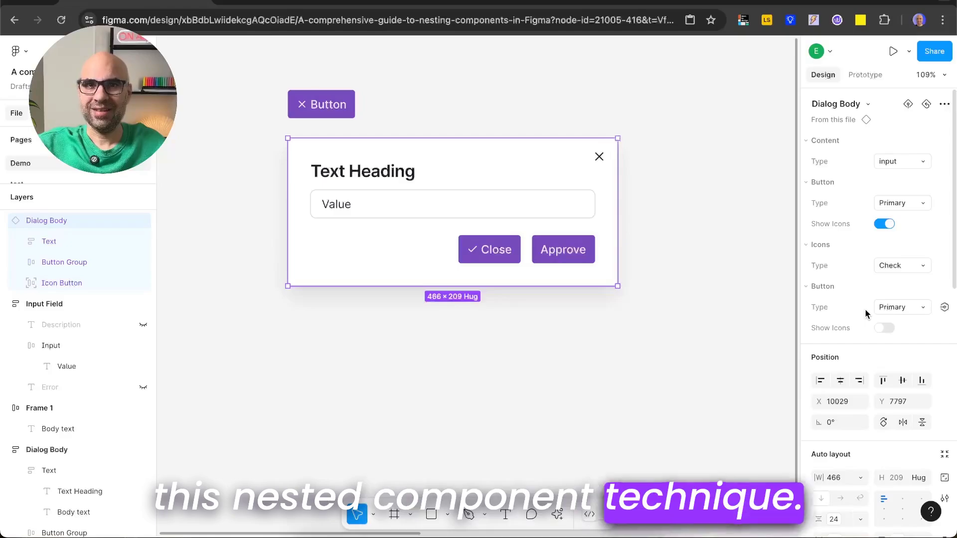
Marquee-select the Input Field and Frame 1 frames and combine them into a component set
scroll(359, 196, "right", 10)
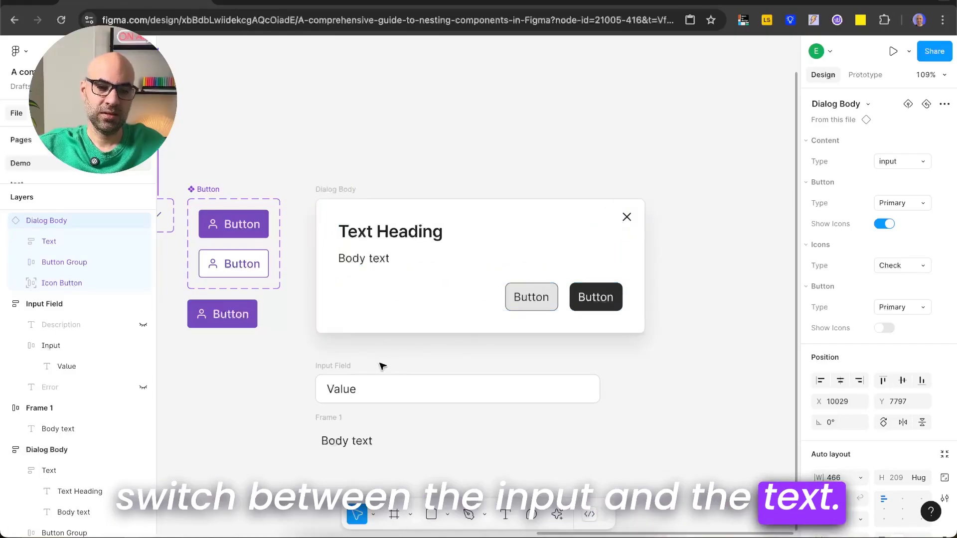
scroll(382, 367, "down", 3)
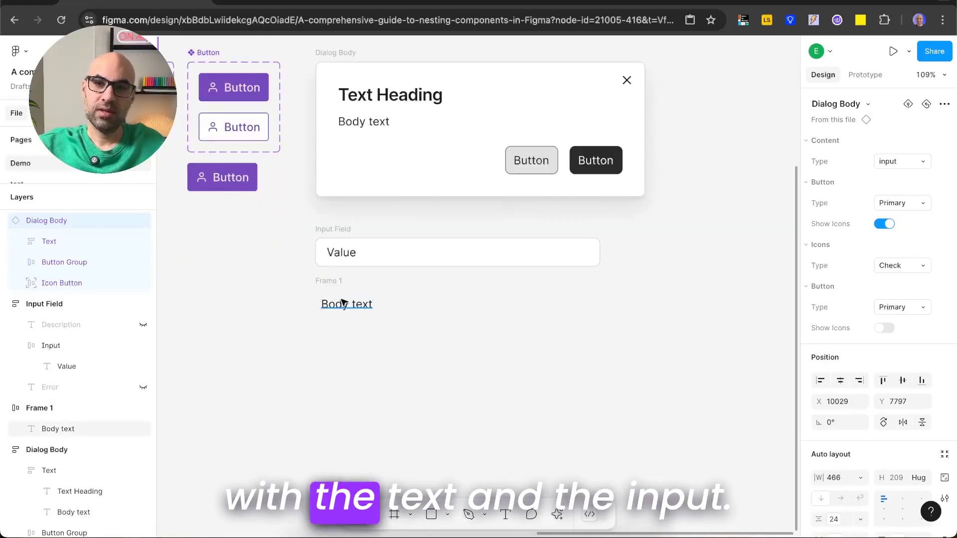
left_click_drag(283, 211, 616, 375)
left_click(929, 104)
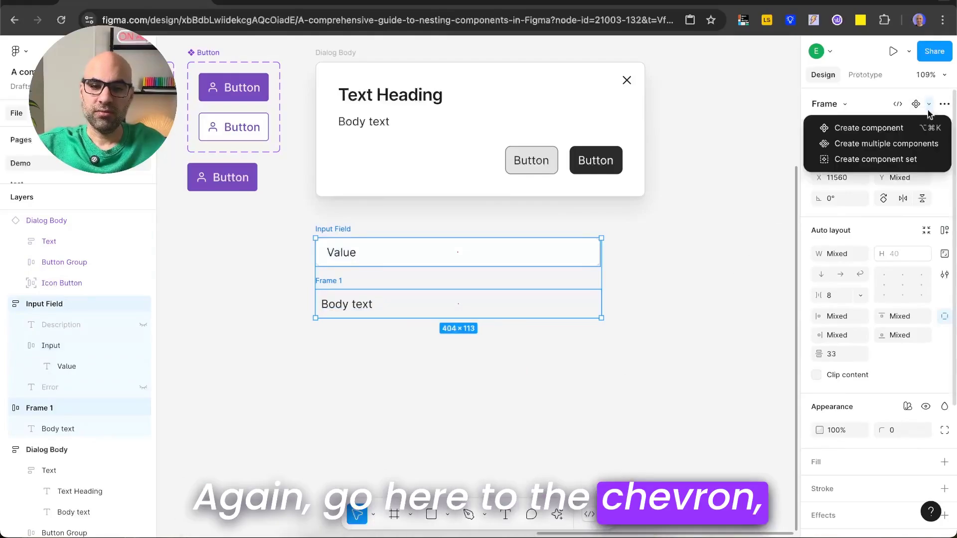
left_click(912, 158)
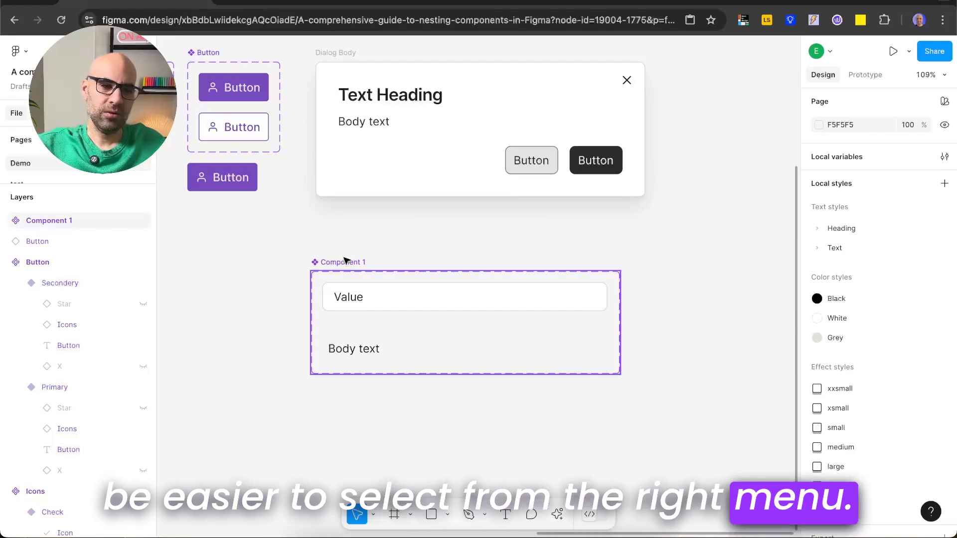
left_click(356, 263)
Finish naming the set and drag an instance of it below the set
key("BackSpace")
key("BackSpace")
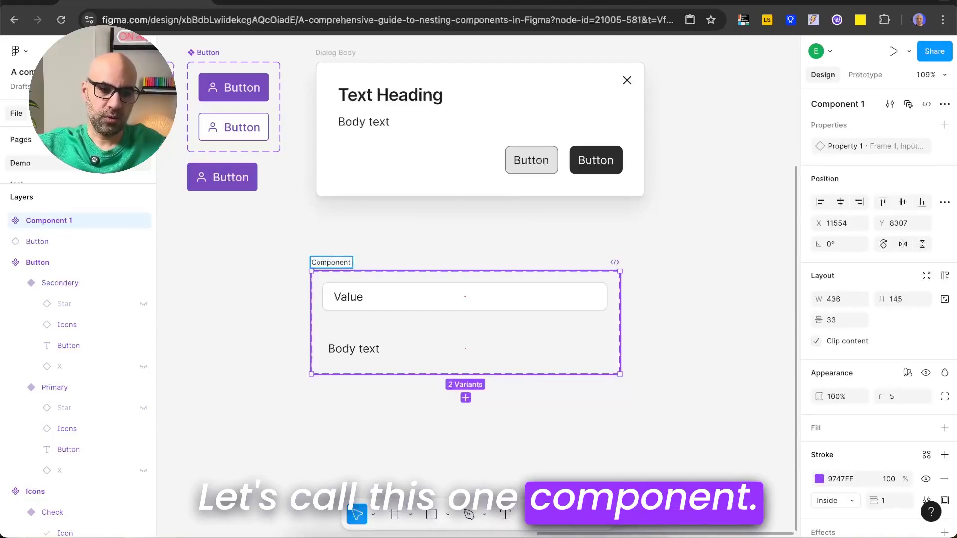
key("Escape")
left_click_drag(391, 301, 410, 442)
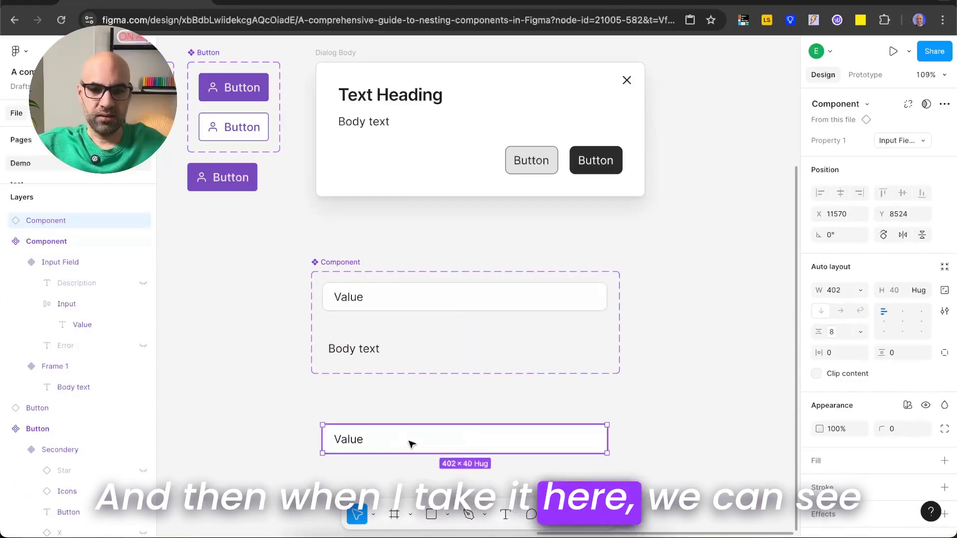
Rename the Frame 1 variant's value to 'Text'
left_click(888, 141)
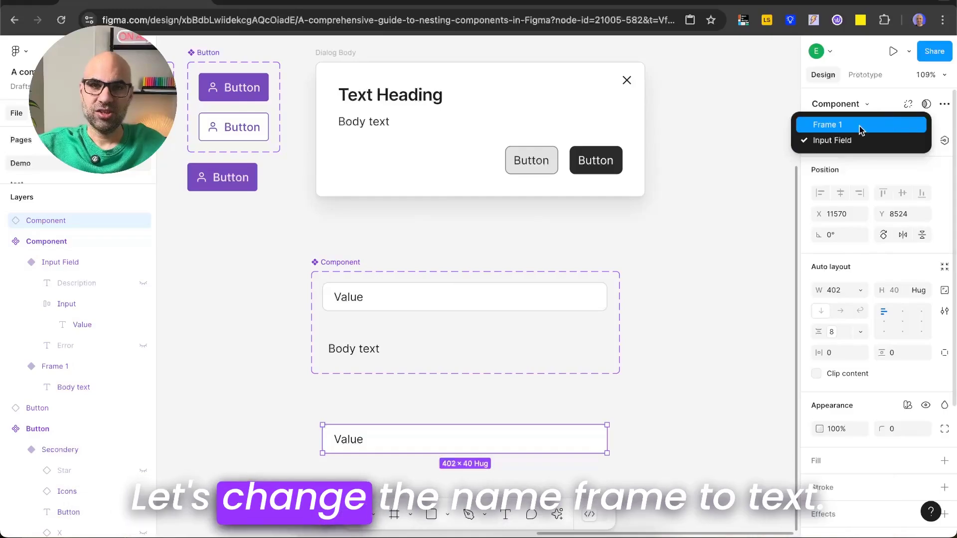
left_click(451, 353)
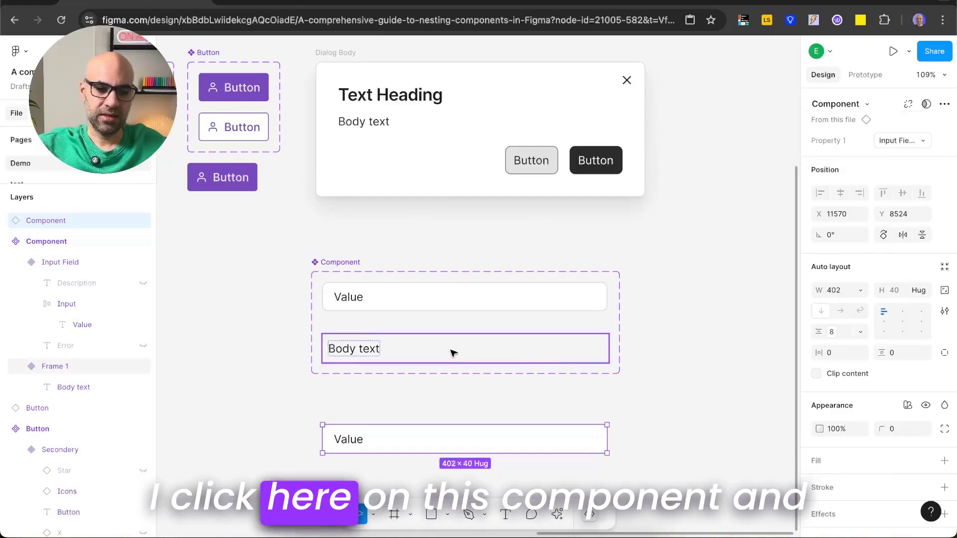
left_click(450, 352)
double_click(898, 148)
type("Text")
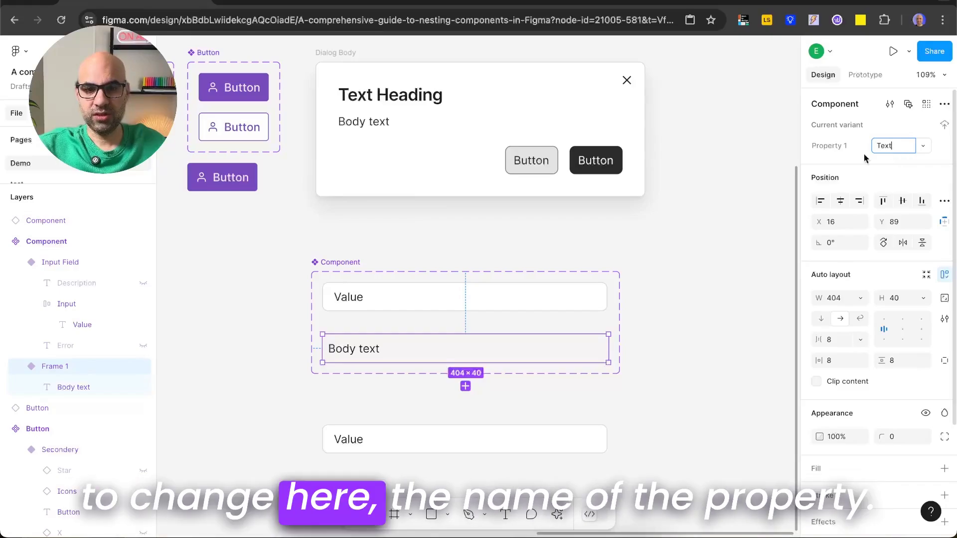
Rename the component set's variant property to 'Type'
left_click(325, 262)
double_click(837, 148)
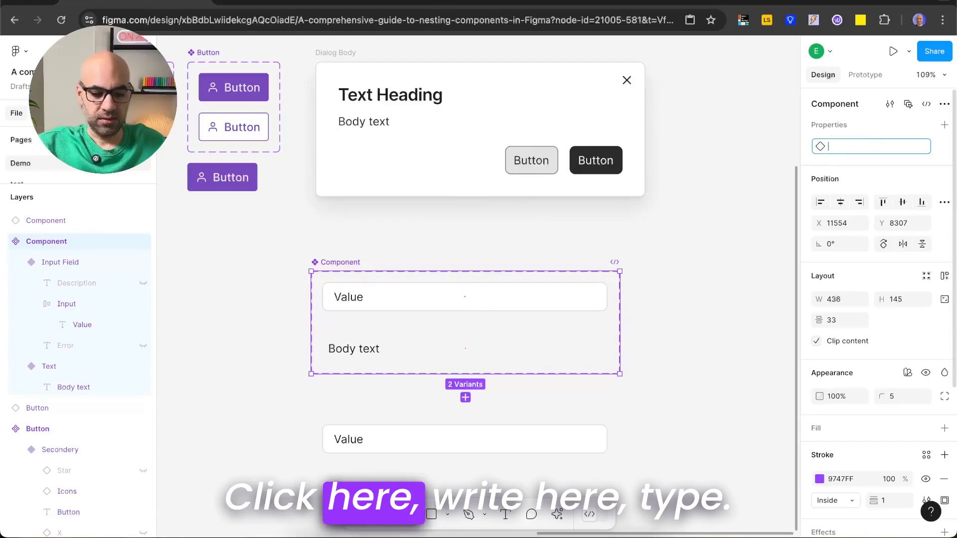
type("Type")
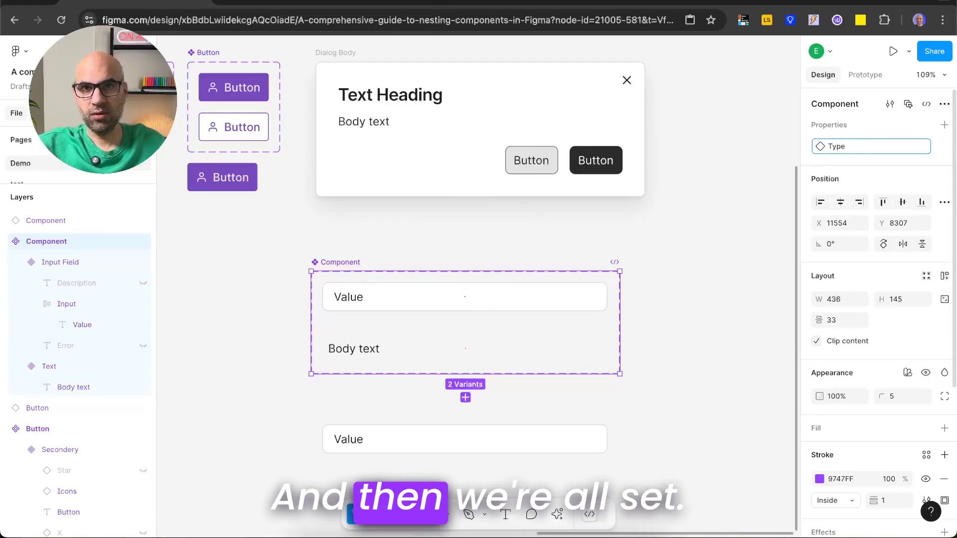
key("Return")
left_click(718, 293)
Set the instance's Type to Text and replace the dialog's body text with it
left_click(536, 442)
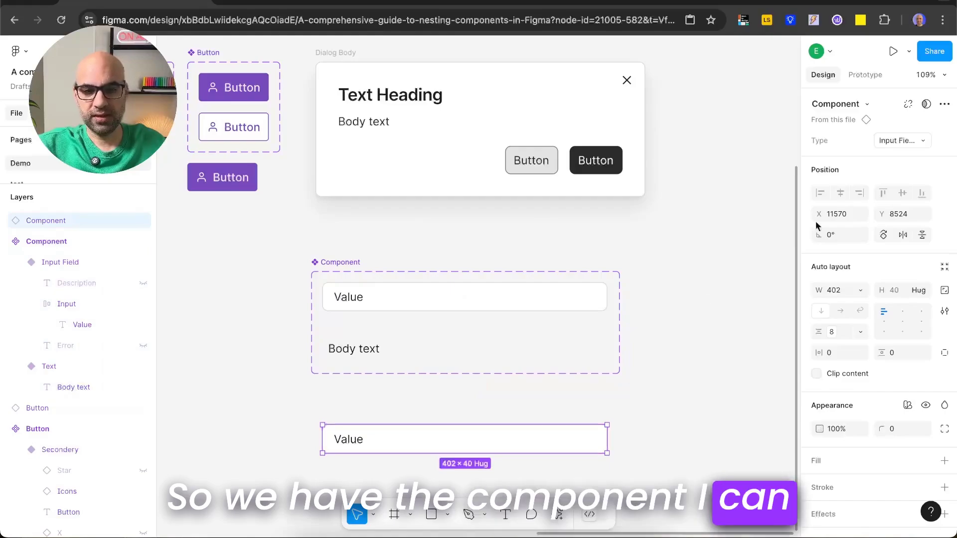
left_click(907, 141)
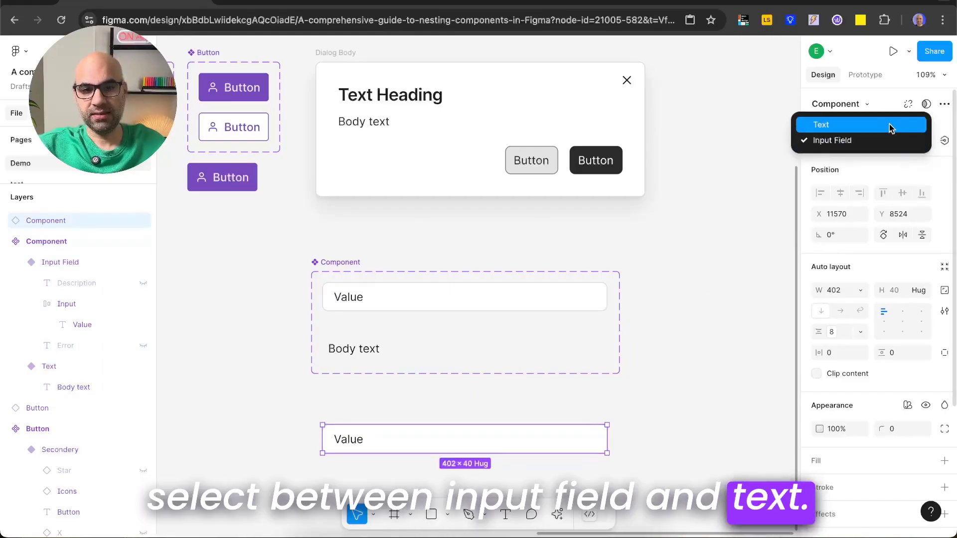
left_click(891, 128)
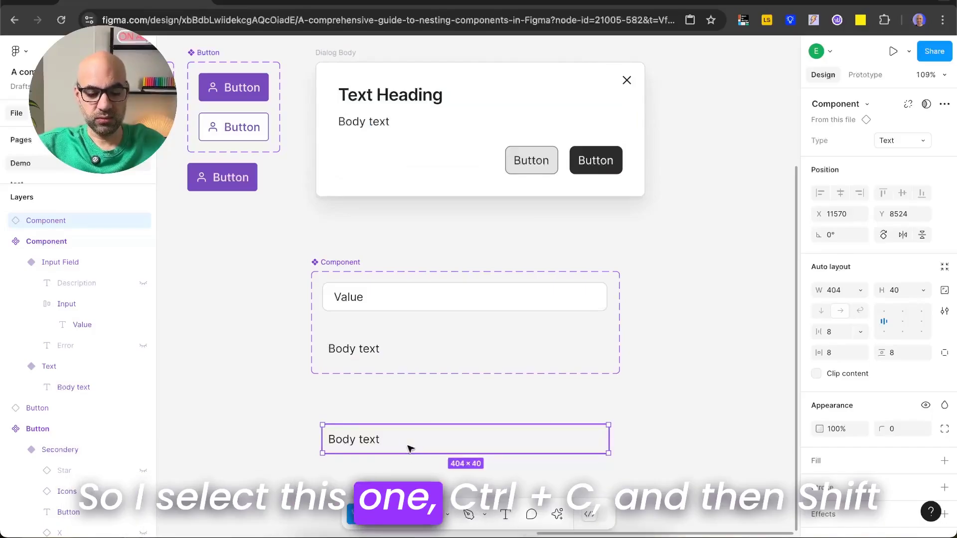
left_click(384, 125, "super")
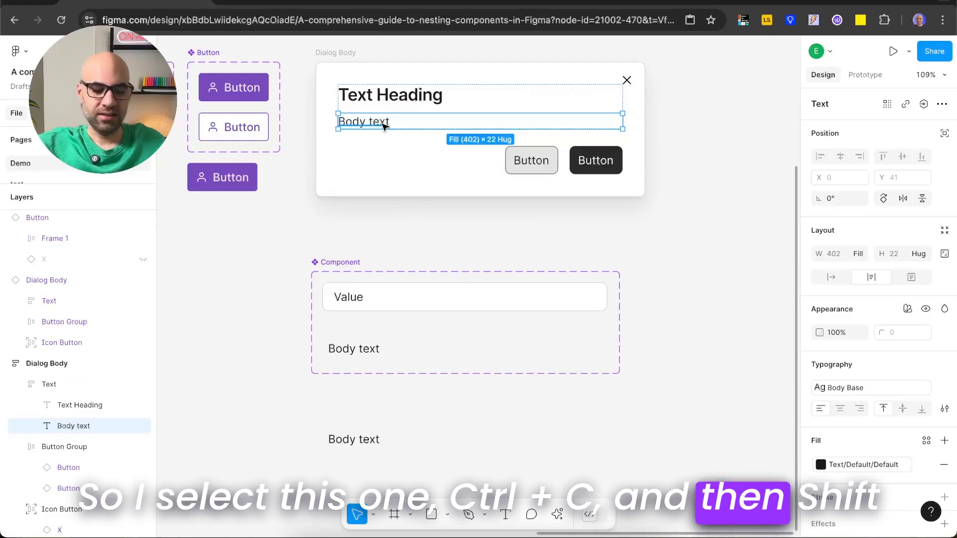
key("super+alt+r")
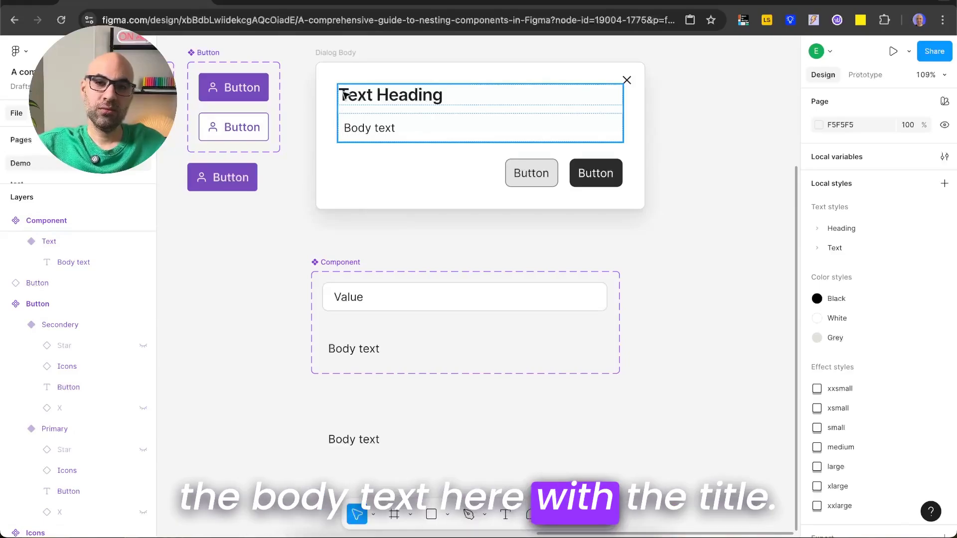
Set the Text variant's horizontal padding to 0 so it aligns with the heading
left_click(537, 342)
left_click(847, 365)
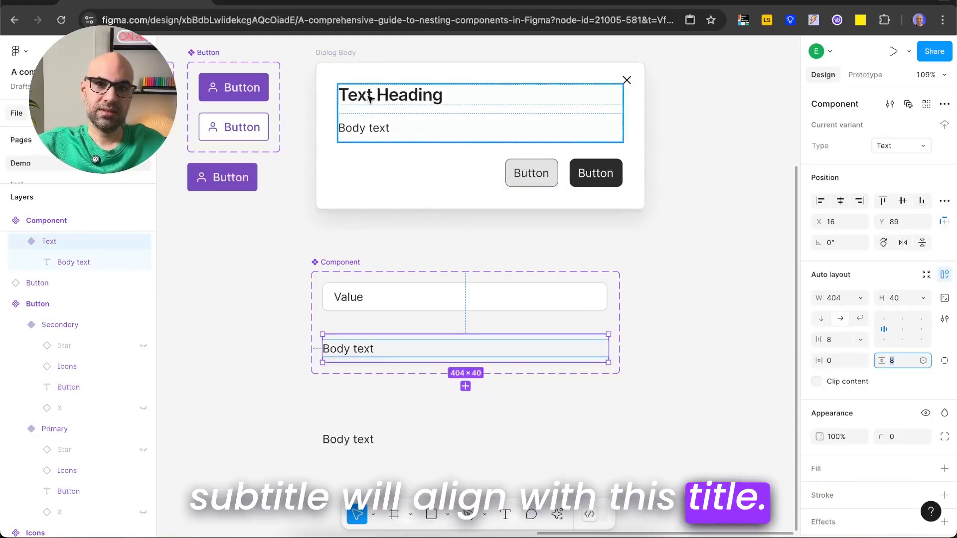
left_click(688, 306)
Turn the Dialog Body frame into a component
scroll(688, 305, "down", 3)
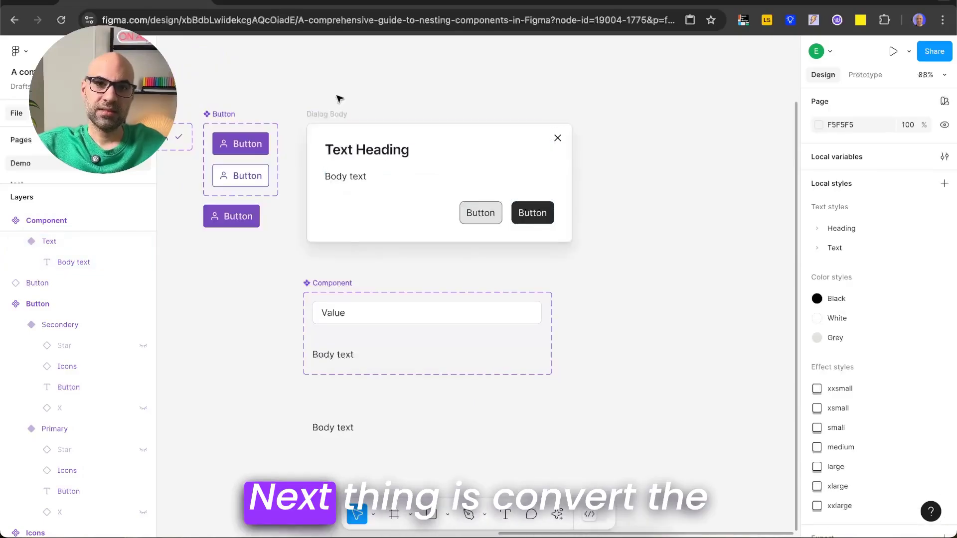
left_click(338, 116)
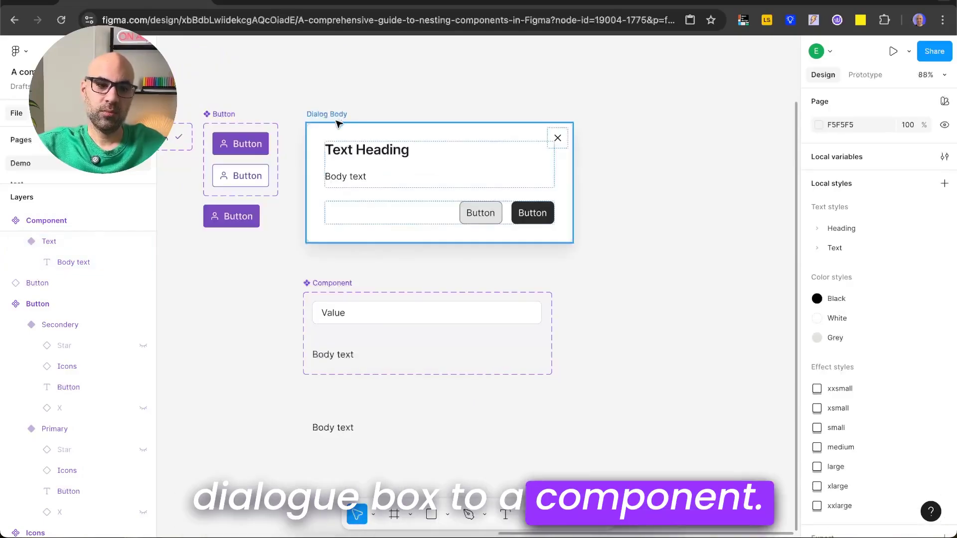
left_click(333, 116)
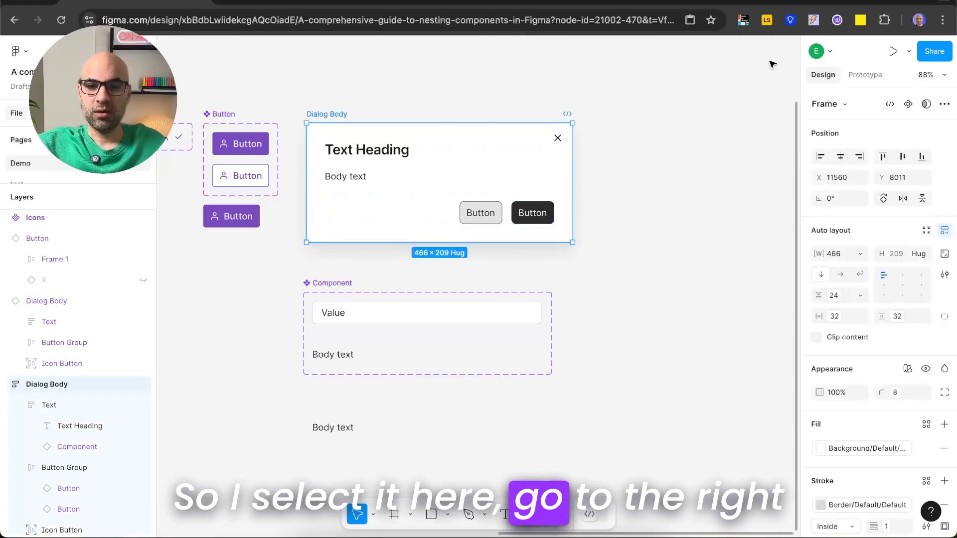
left_click(909, 105)
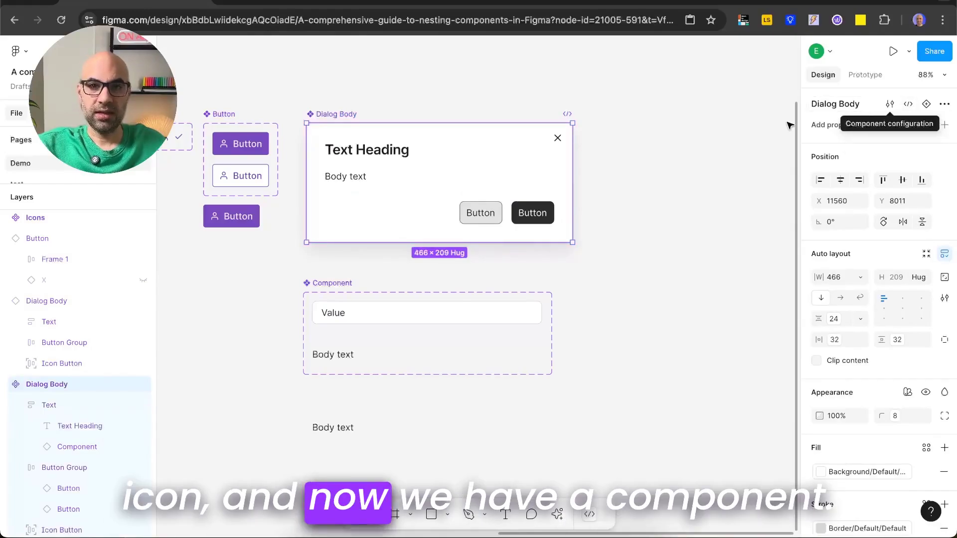
Alt-drag a Dialog Body instance to the right and check its nested component's Type options
left_click_drag(368, 198, 638, 205)
scroll(547, 107, "right", 3)
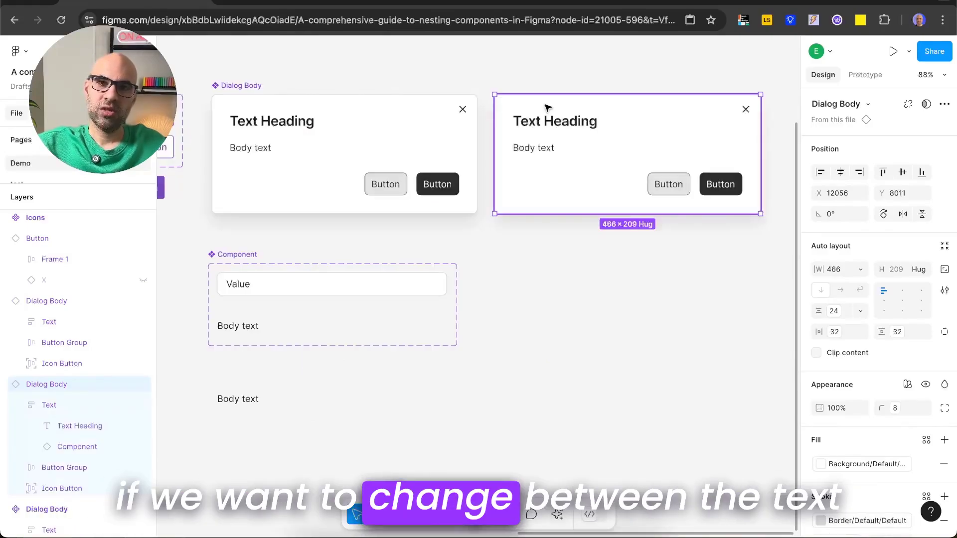
triple_click(546, 150)
left_click(881, 142)
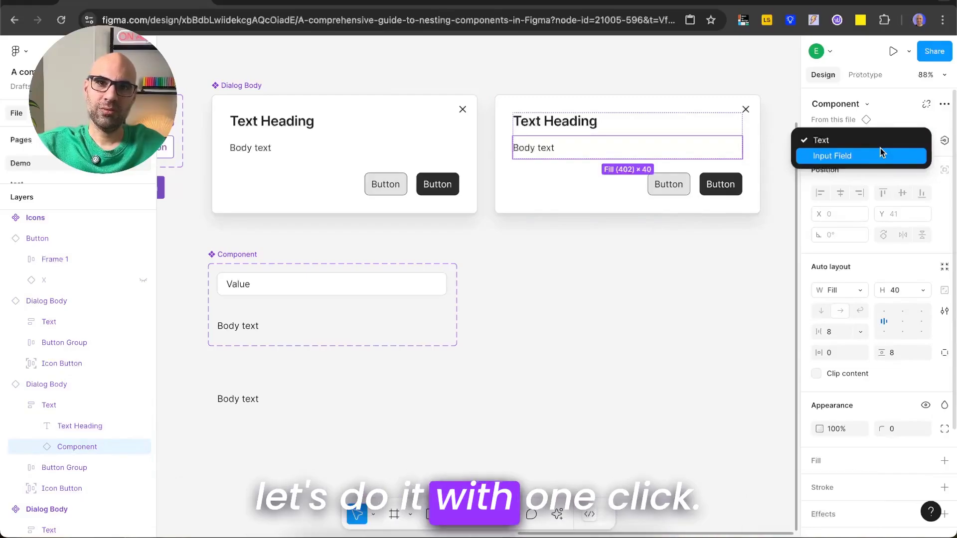
Expose the nested Component's properties on the main Dialog Body component
key("Escape")
left_click(241, 86)
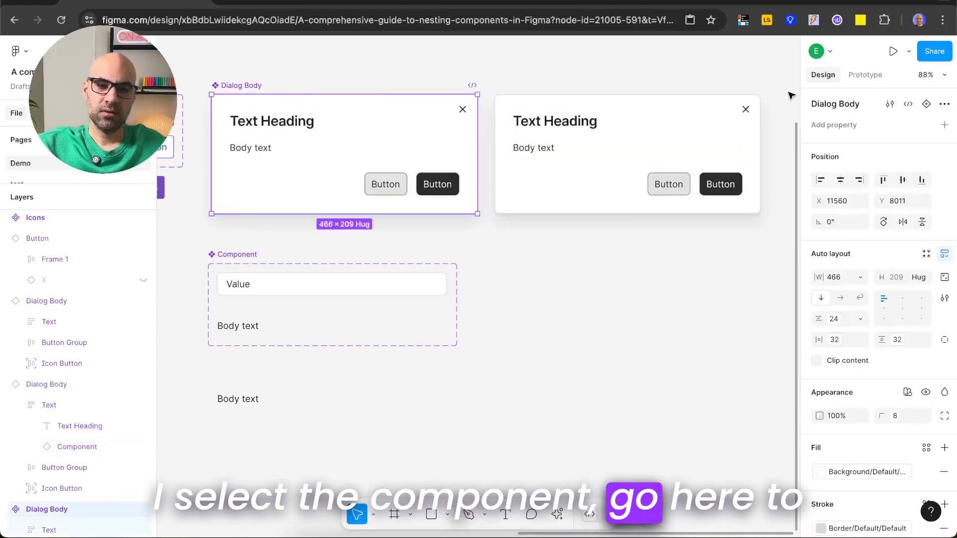
left_click(945, 125)
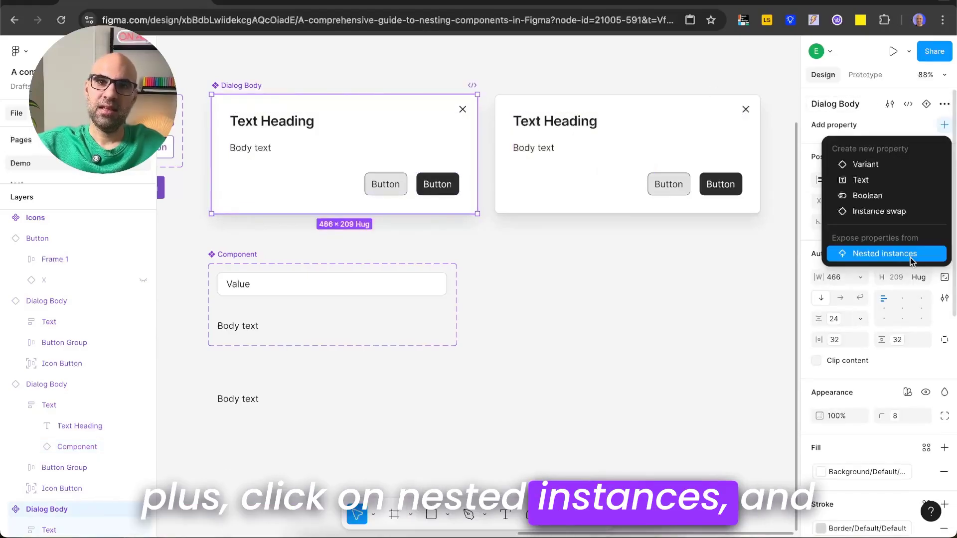
left_click(885, 254)
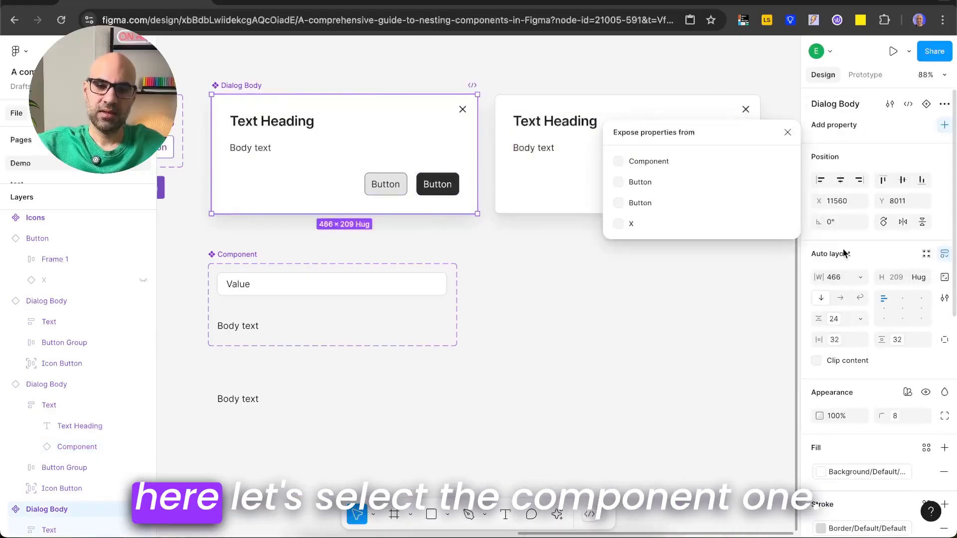
left_click(648, 162)
left_click(787, 132)
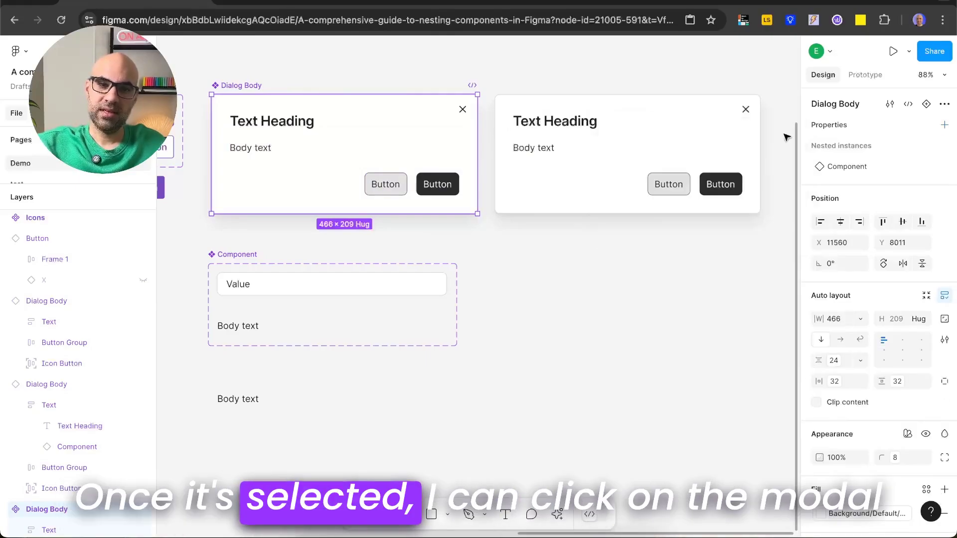
Switch the right-hand Dialog Body instance's content to Input Field
left_click(656, 141)
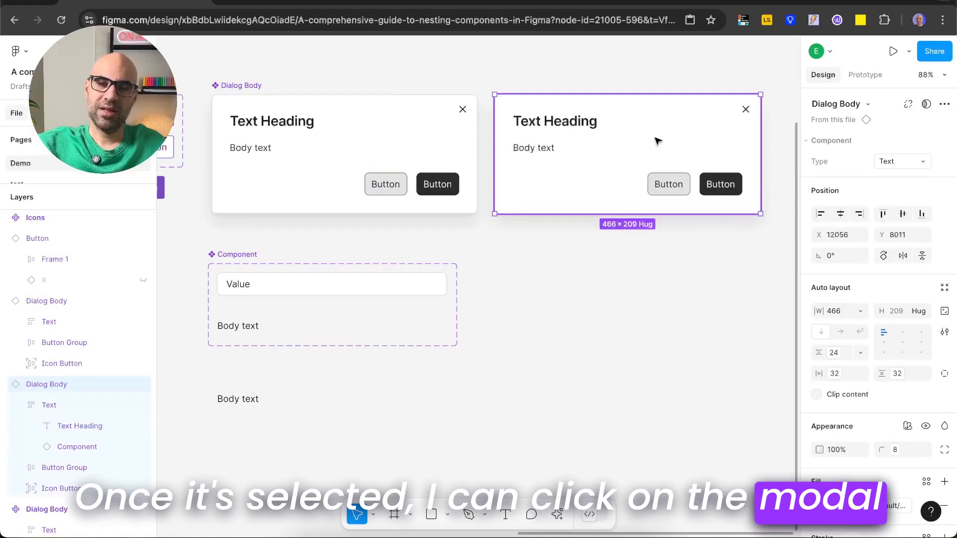
left_click(899, 161)
left_click(891, 177)
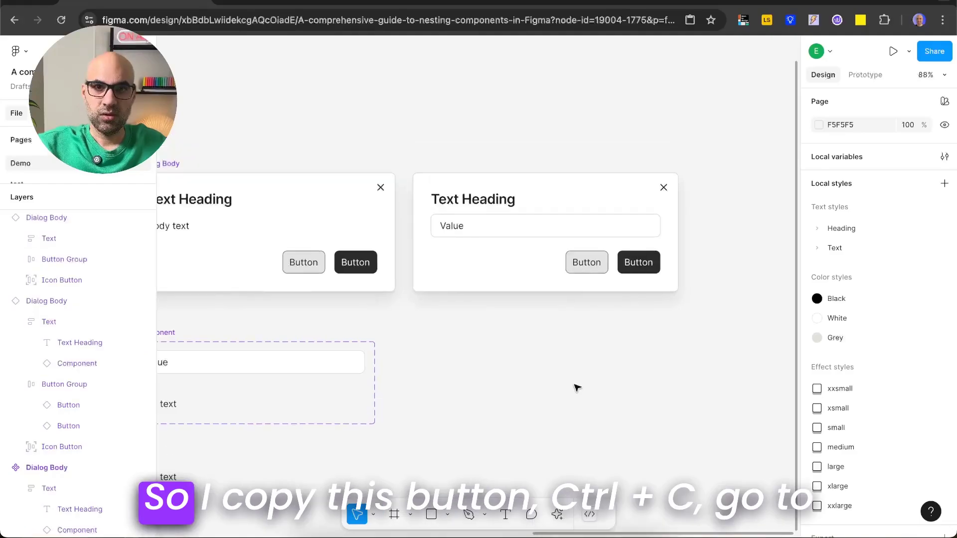
Replace both dialog buttons with the copied purple Button component
scroll(574, 387, "left", 5)
left_click(296, 242)
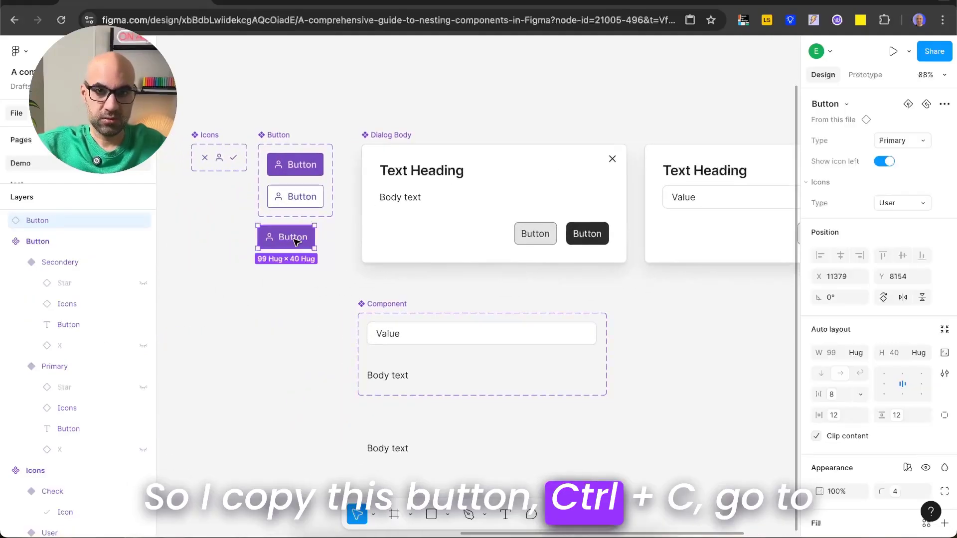
left_click(597, 242)
double_click(597, 241)
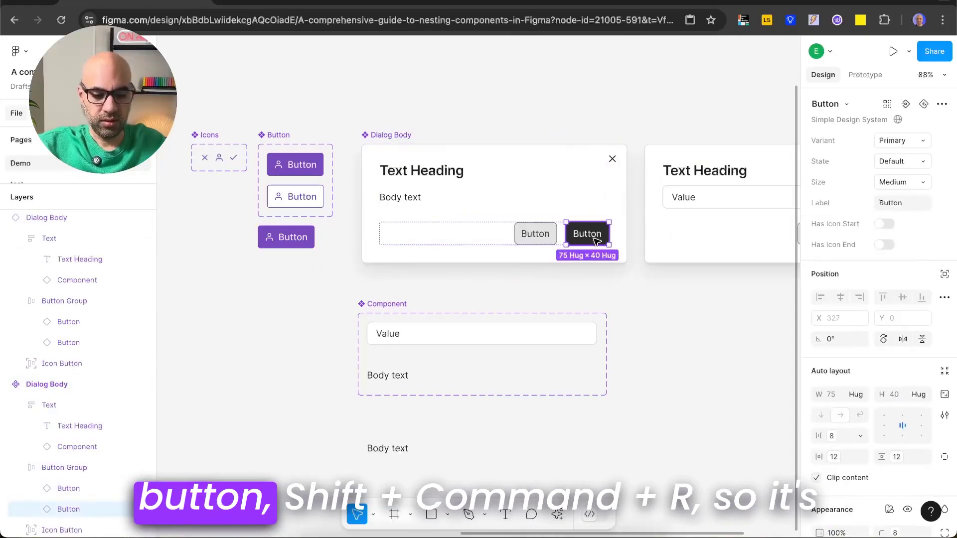
key("super+shift+r")
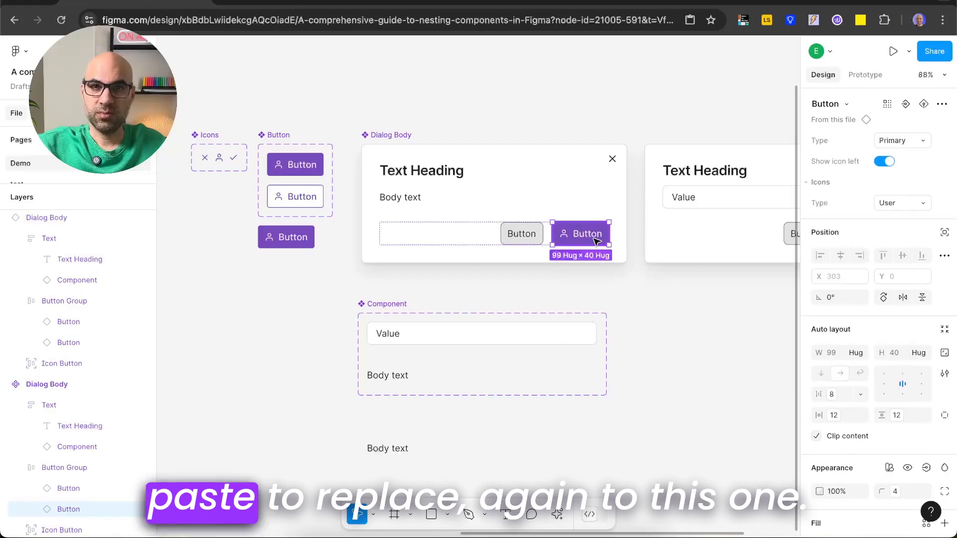
left_click(503, 243)
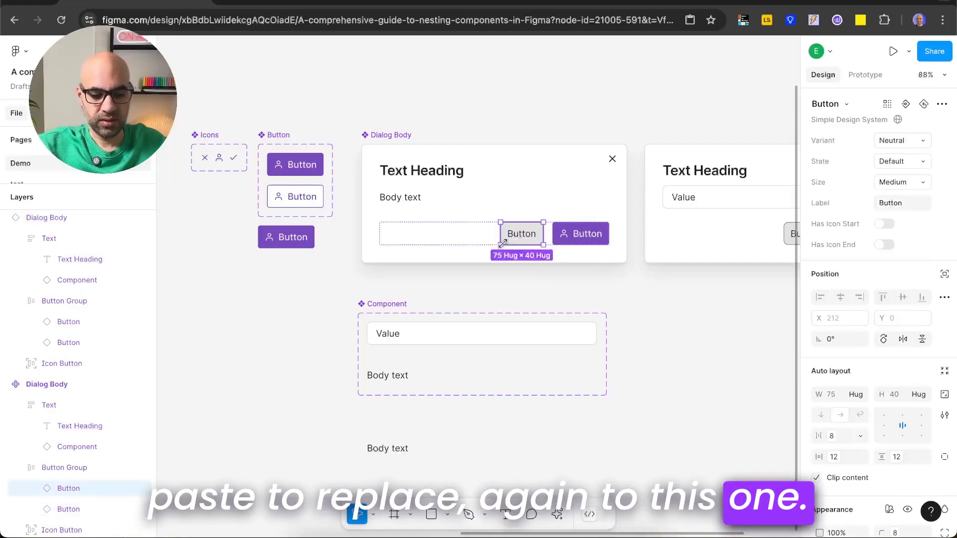
key("super+shift+r")
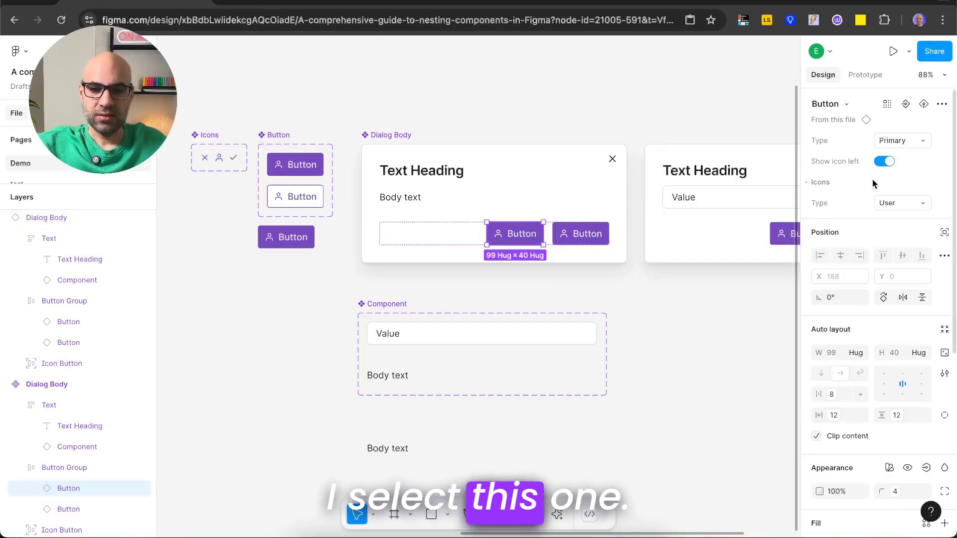
Make the first button Secondary and turn off the left icon on both buttons
left_click(892, 154)
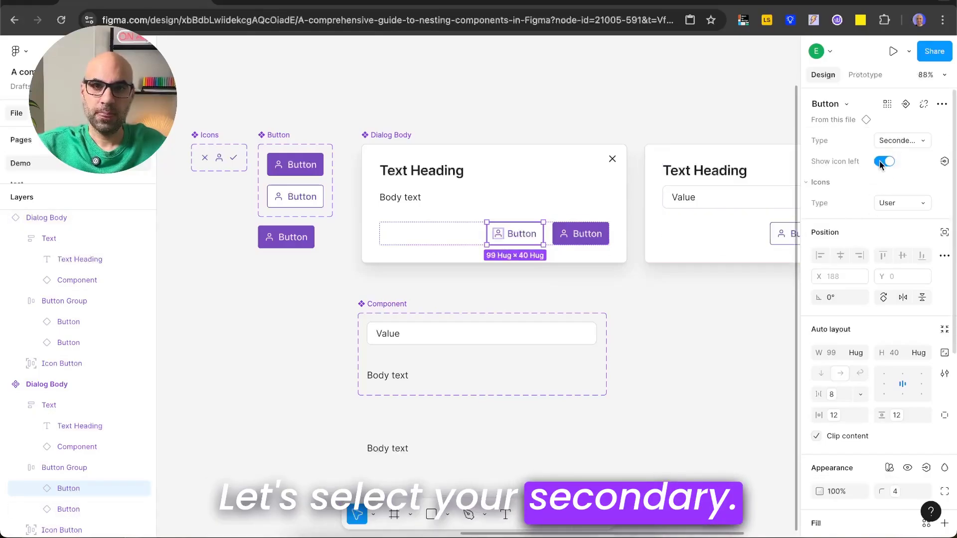
left_click(884, 162)
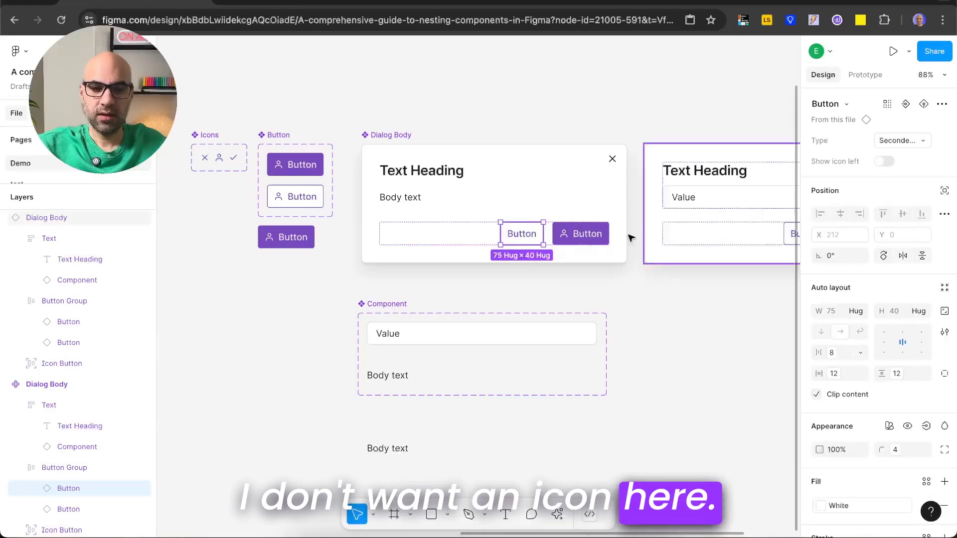
left_click(586, 234)
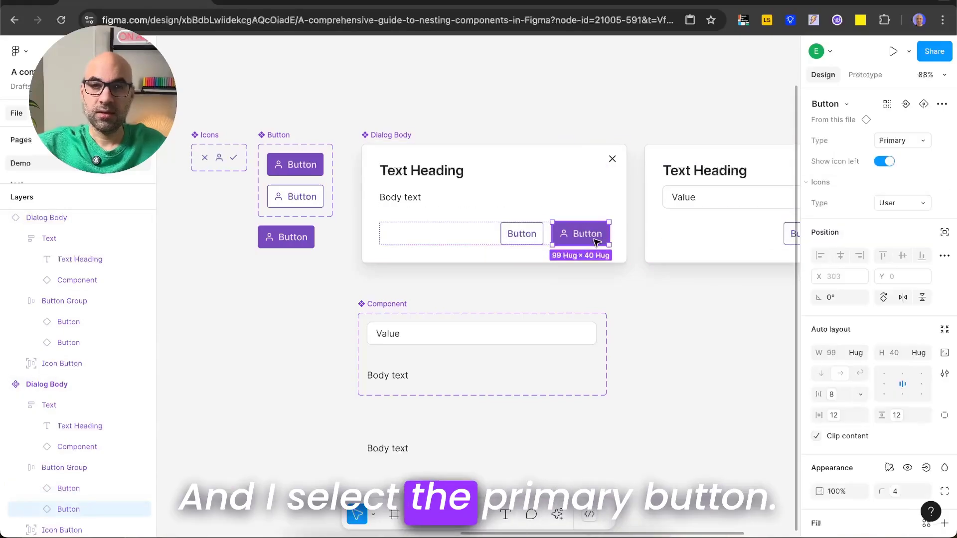
left_click(884, 162)
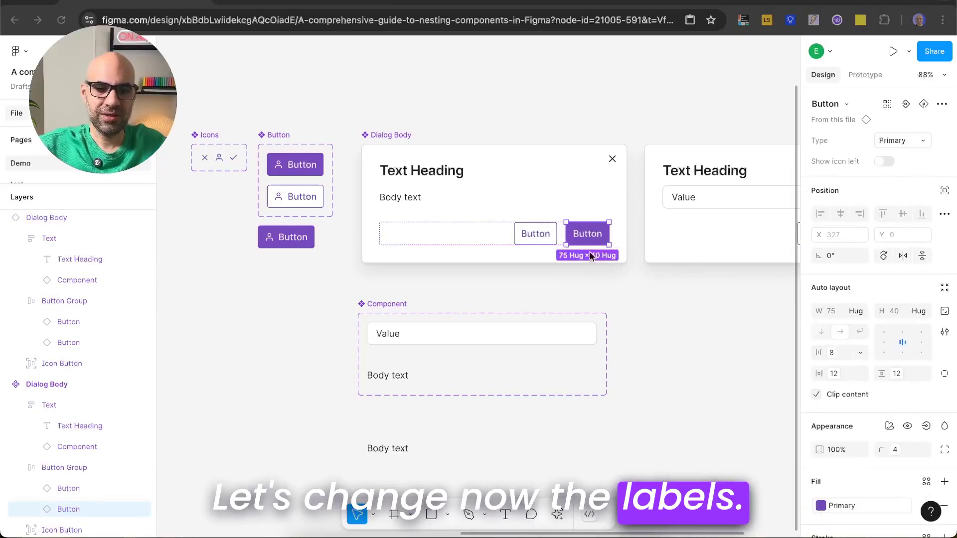
Relabel the buttons 'Approve' and 'Close'
double_click(587, 235)
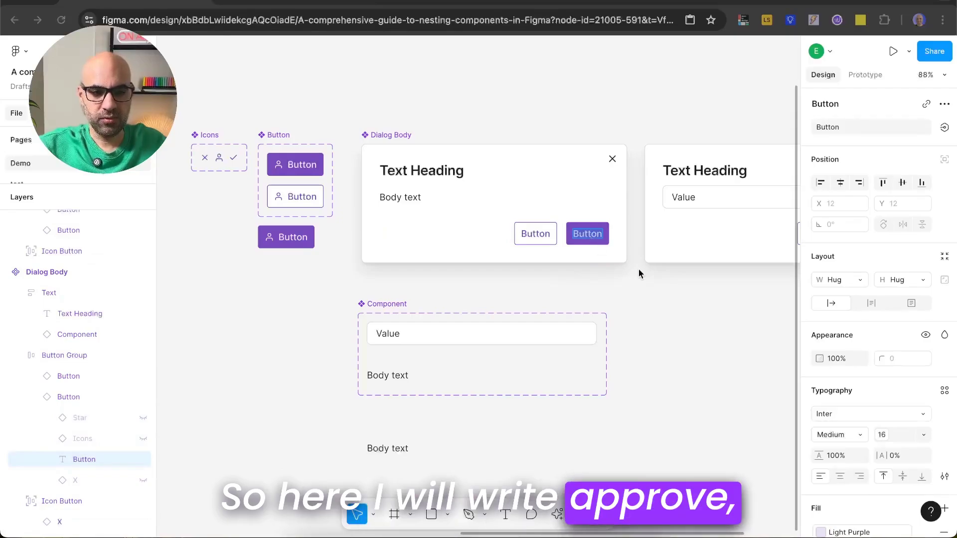
type("Approve")
double_click(533, 233)
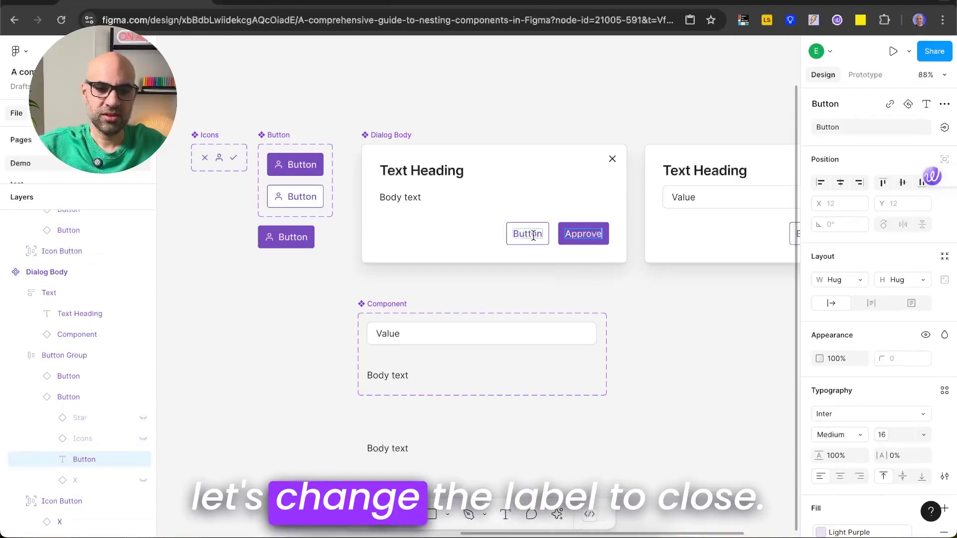
type("Close")
left_click(593, 274)
scroll(589, 274, "right", 5)
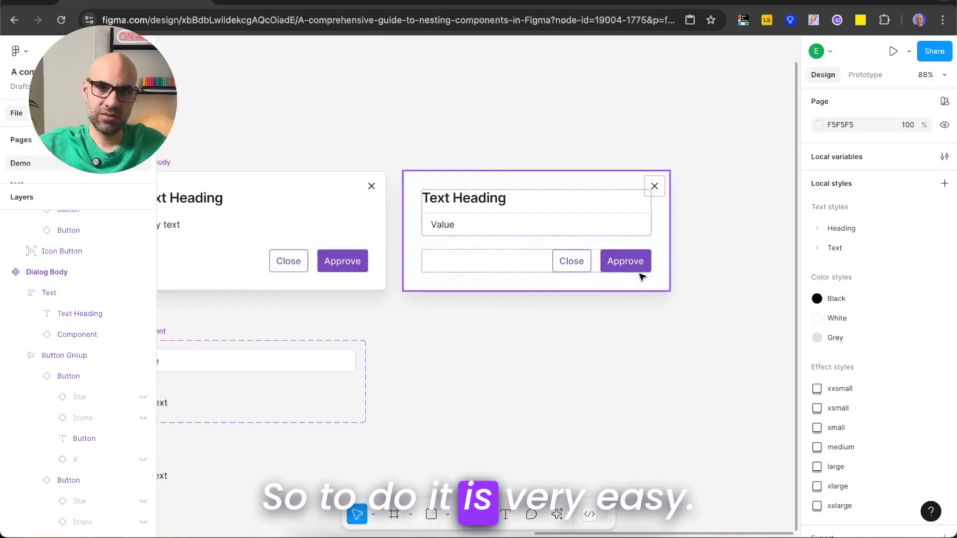
Expose both nested Buttons' properties on the Dialog Body main component
scroll(643, 277, "left", 6)
scroll(642, 278, "up", 2)
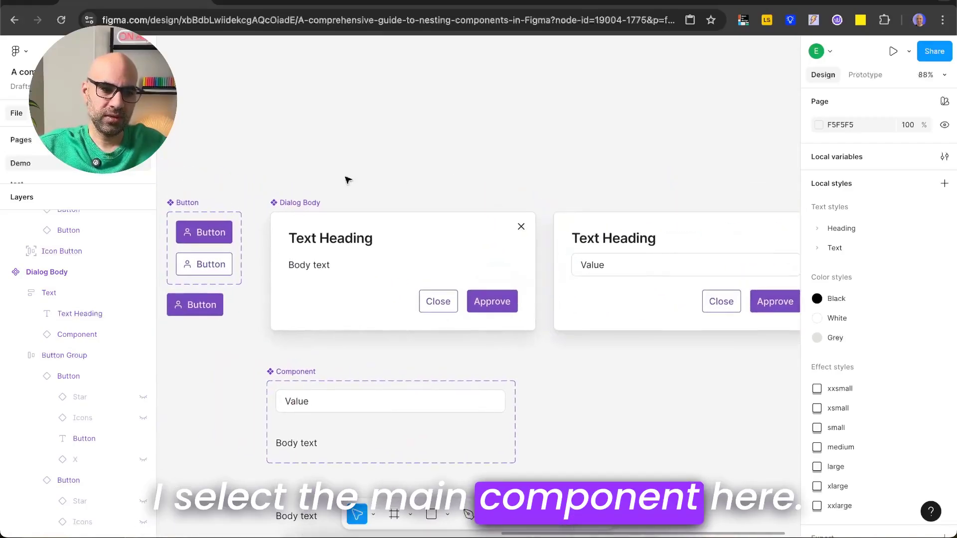
left_click(349, 219)
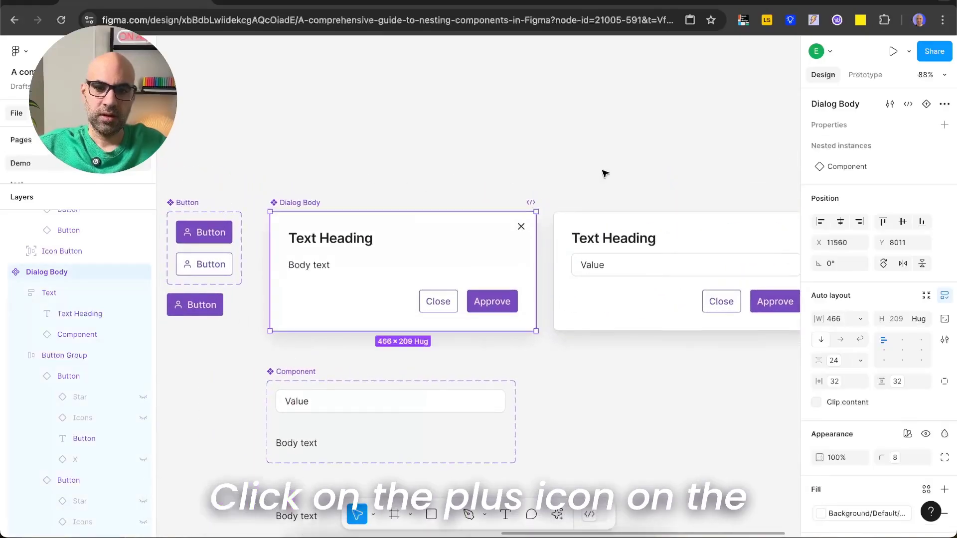
left_click(945, 125)
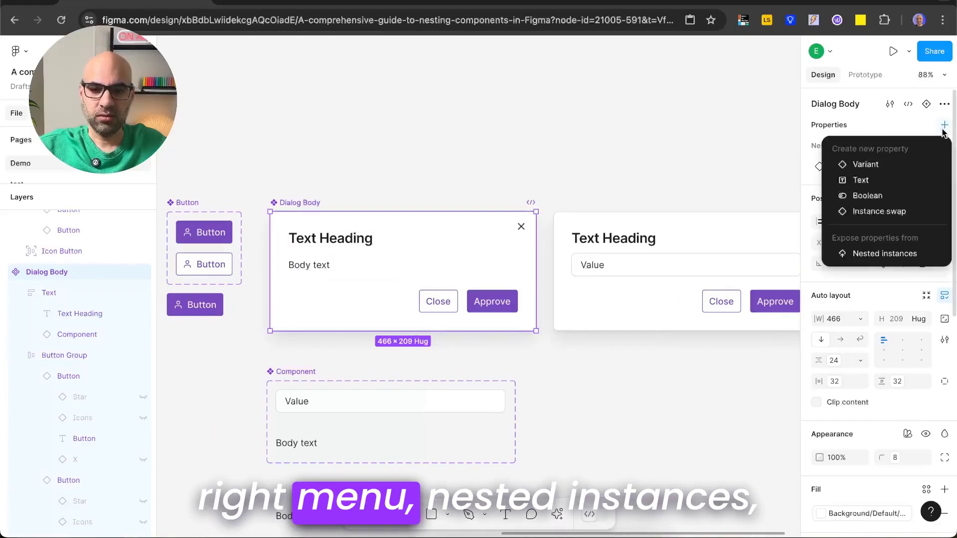
left_click(911, 255)
left_click(618, 182)
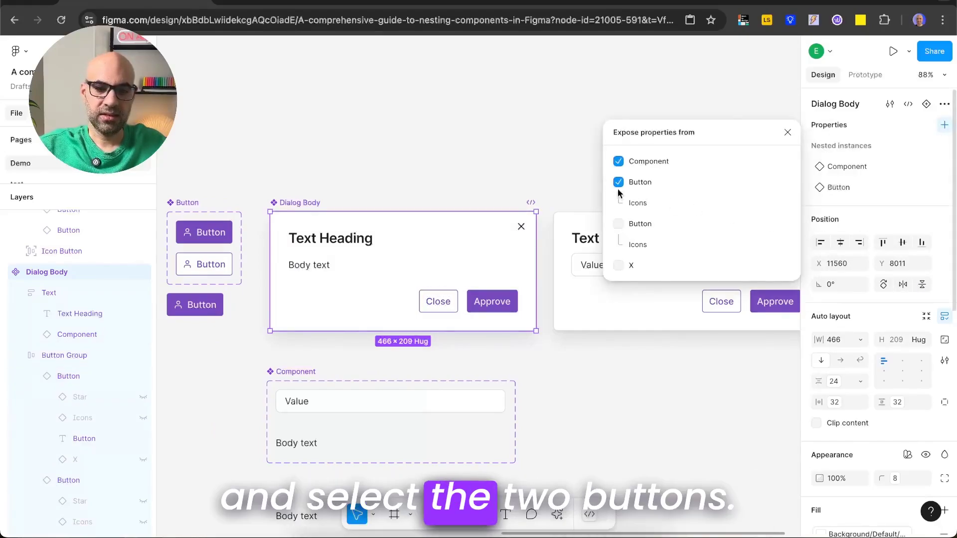
left_click(618, 223)
left_click(788, 132)
left_click(703, 137)
On the instance, try the Close button's options, leaving it Secondary without an icon
scroll(703, 136, "right", 3)
scroll(703, 136, "down", 2)
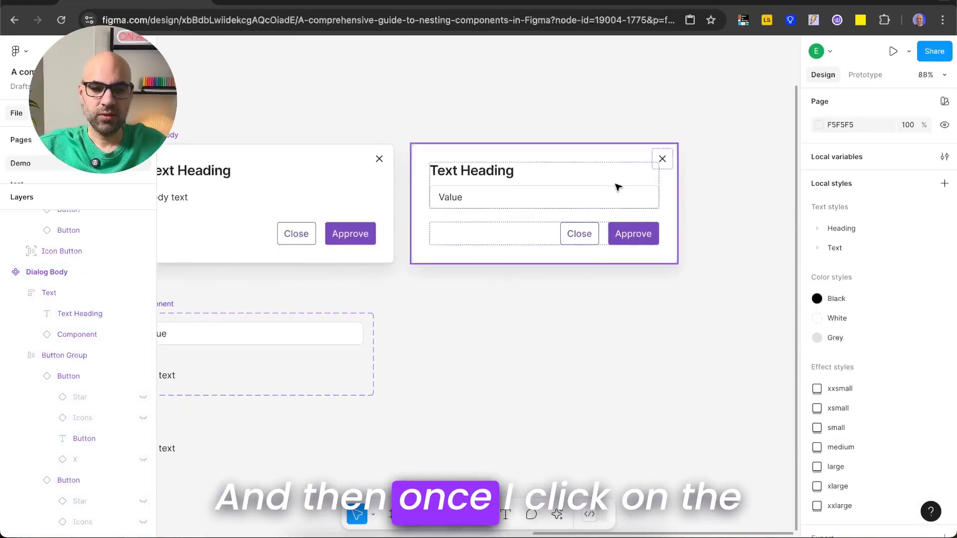
left_click(618, 187)
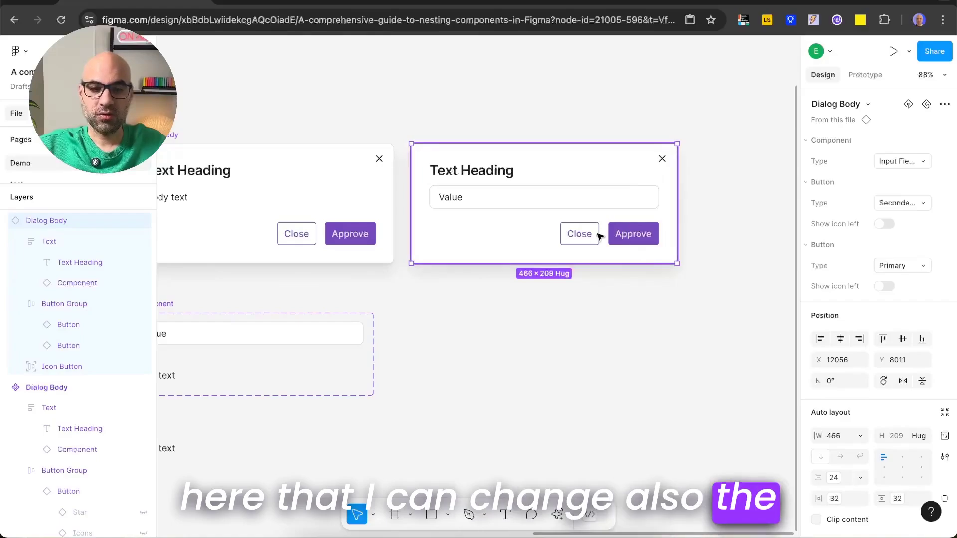
left_click(891, 204)
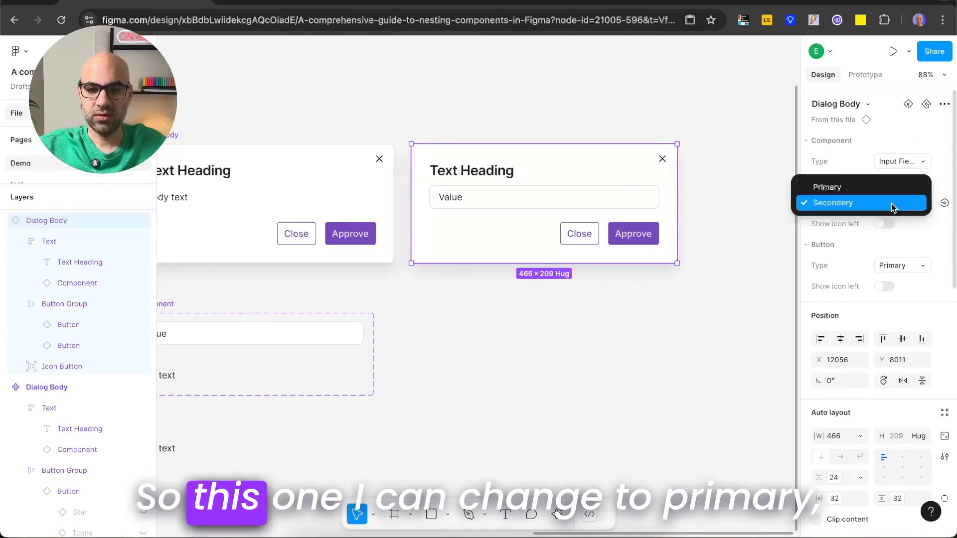
left_click(886, 186)
left_click(902, 204)
left_click(884, 220)
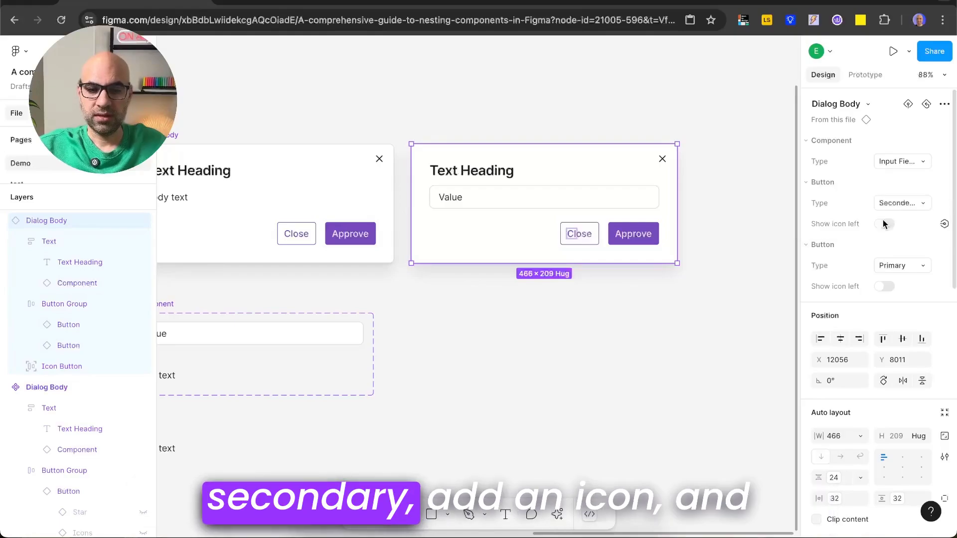
left_click(884, 223)
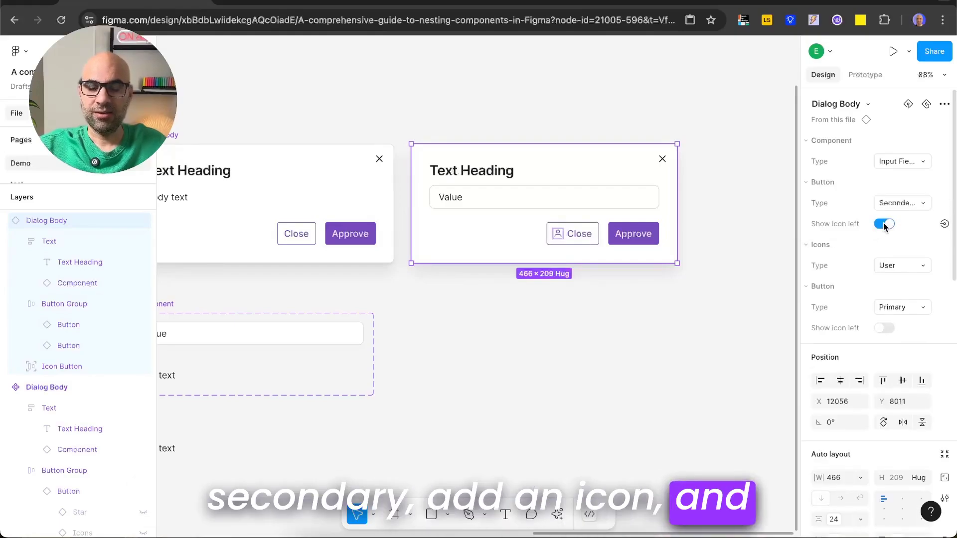
left_click(884, 225)
Set the instance's Approve button to Secondary with a Check icon on the left
left_click(897, 266)
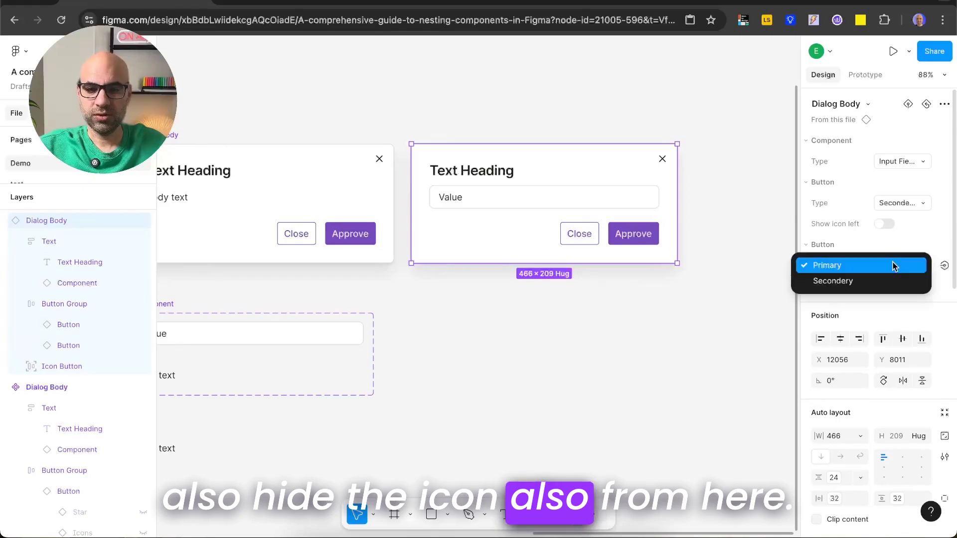
left_click(886, 277)
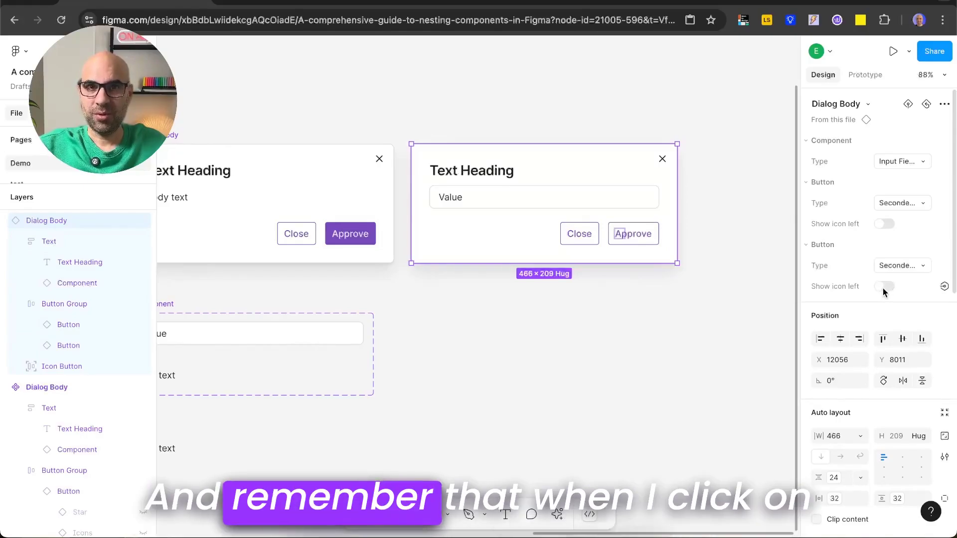
left_click(883, 288)
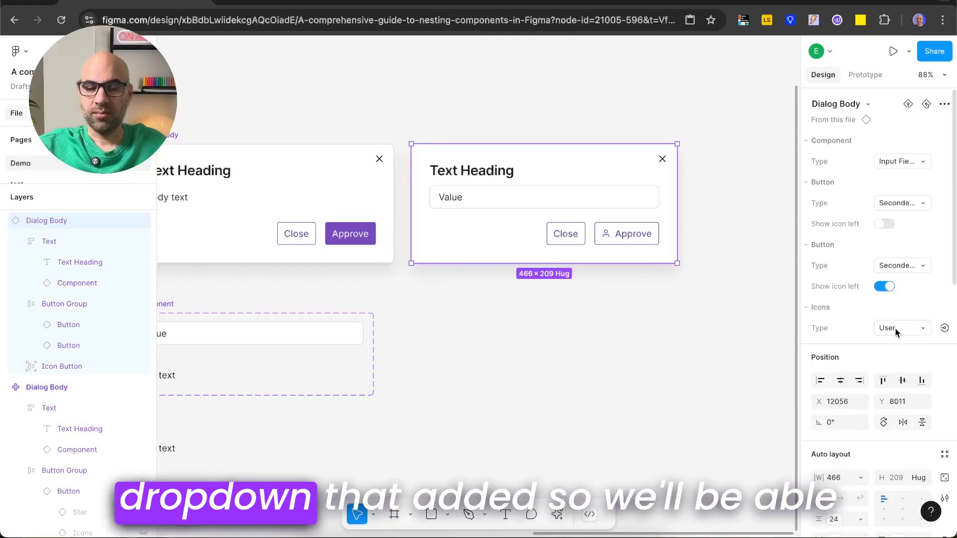
left_click(896, 328)
left_click(895, 297)
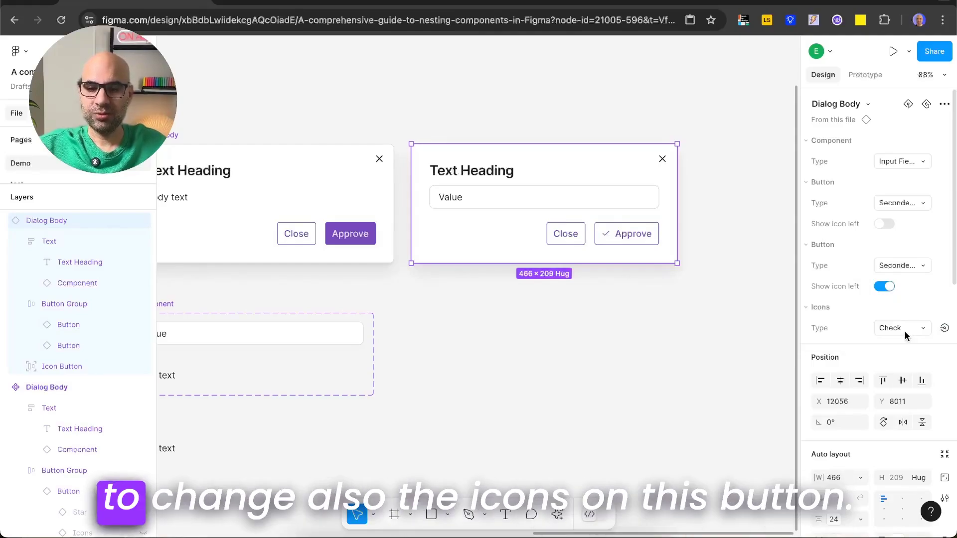